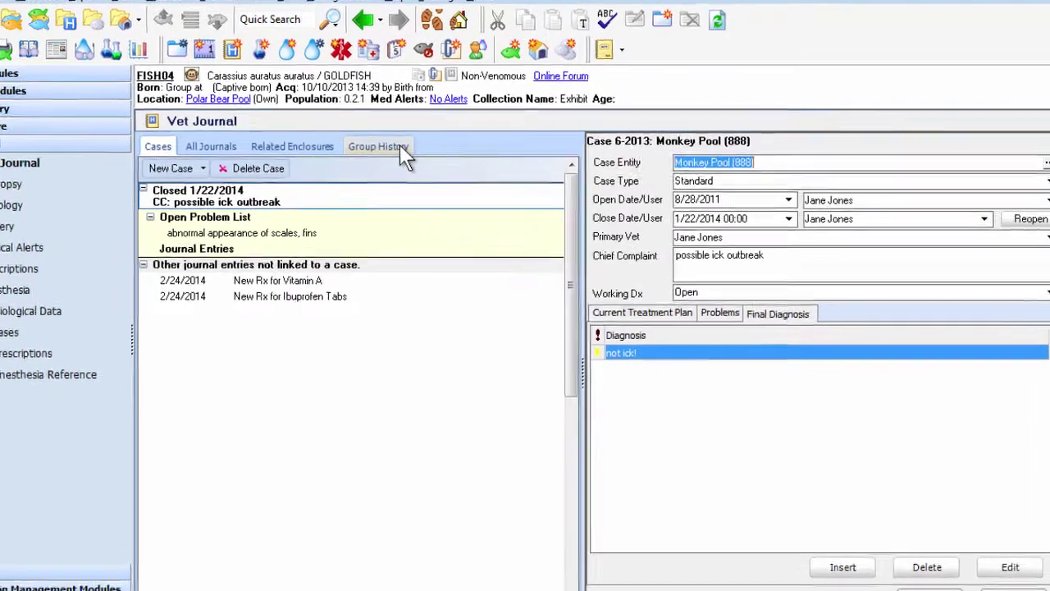
# Show the FISH04 goldfish group's combined history of journal entries.
pyautogui.click(414, 153)
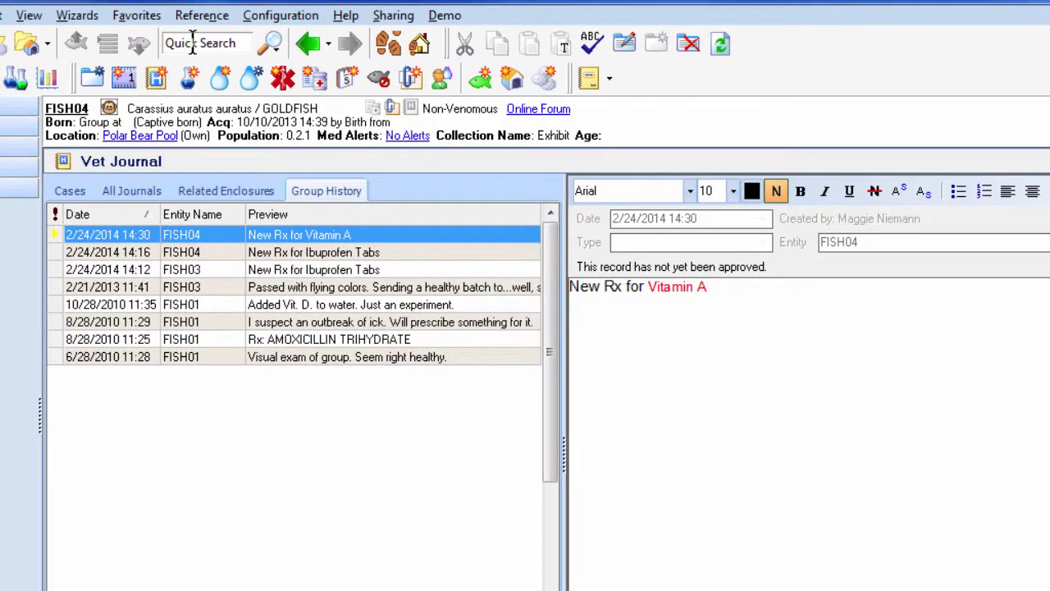
# Search for animal A10010 and bring up mongoose LUCY's vet journal cases.
pyautogui.click(193, 43)
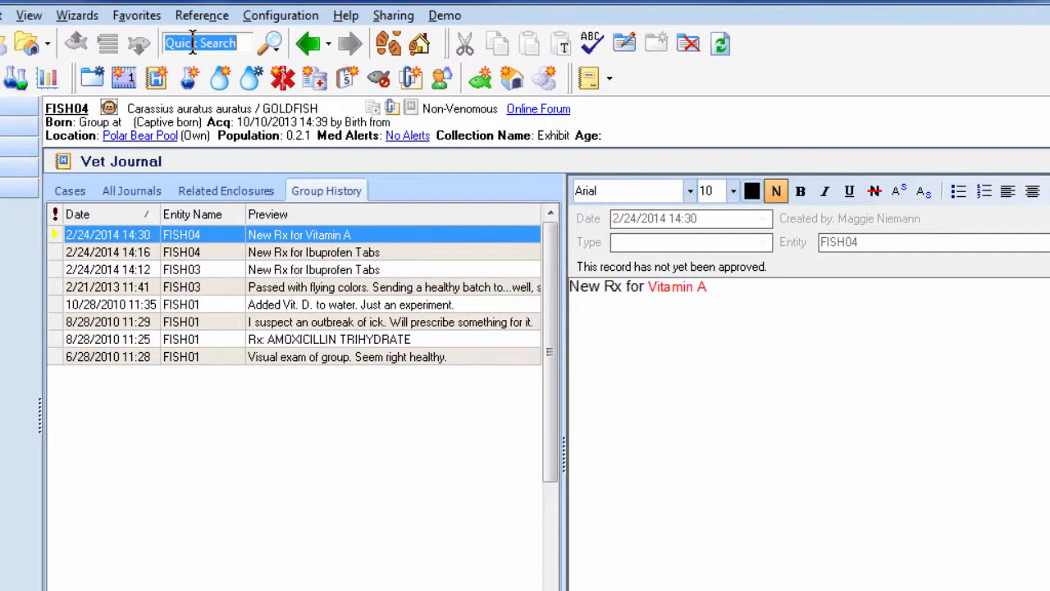
pyautogui.write('A10010')
pyautogui.press('Return')
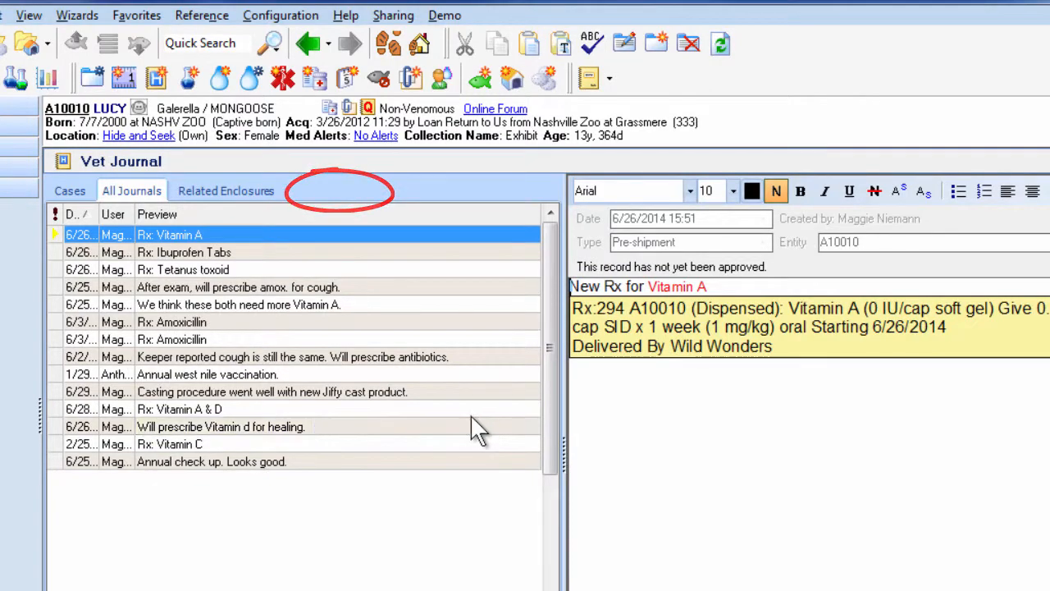
pyautogui.click(82, 189)
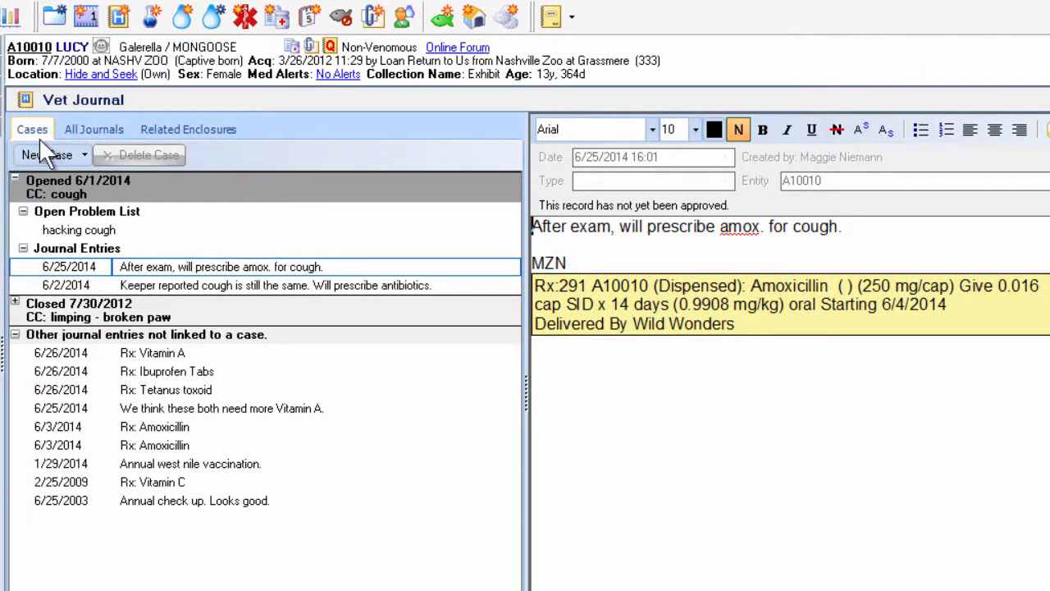
# Expand the closed 7/30/2012 broken paw case and read its Vitamin D, Rx Vitamin A & D and casting entries.
pyautogui.click(15, 304)
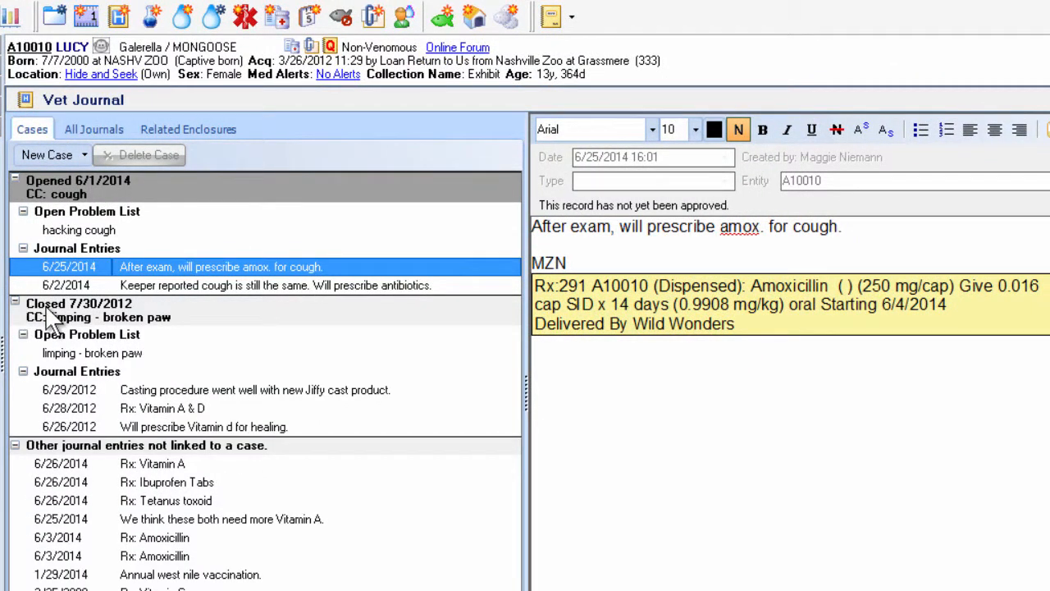
pyautogui.click(51, 311)
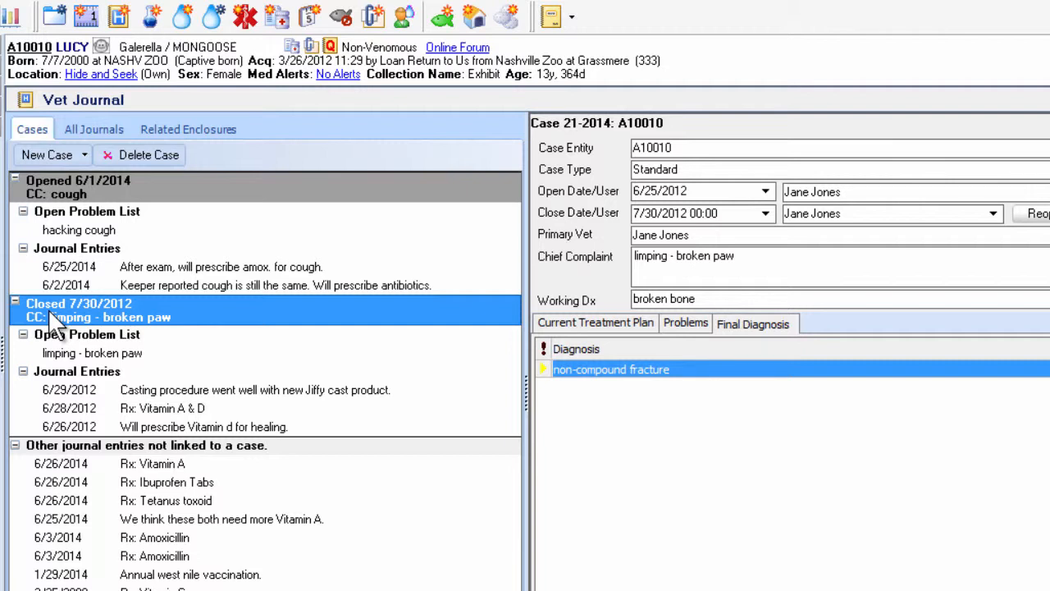
pyautogui.click(66, 428)
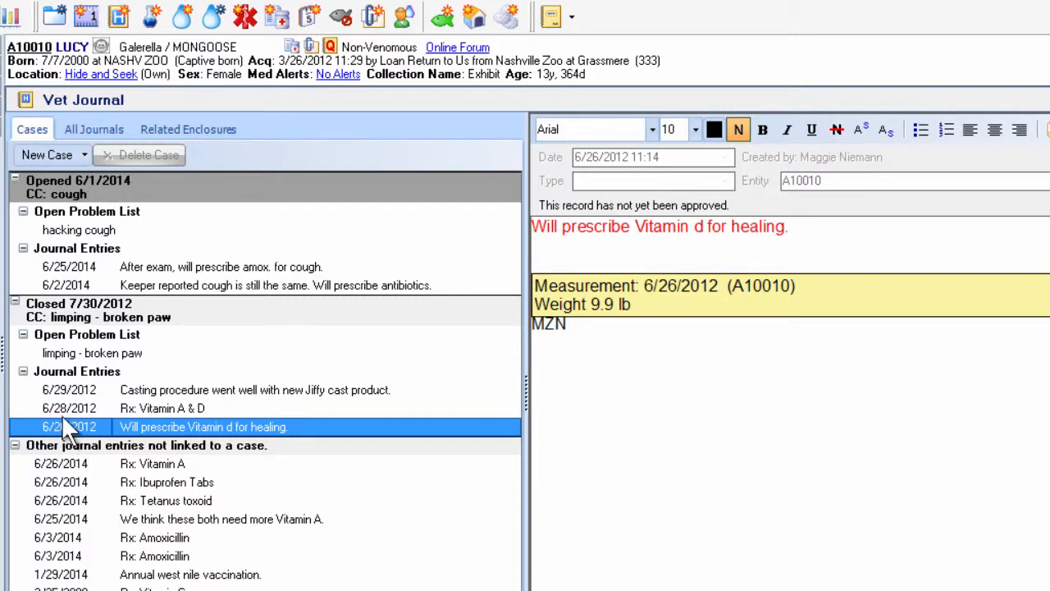
pyautogui.click(65, 408)
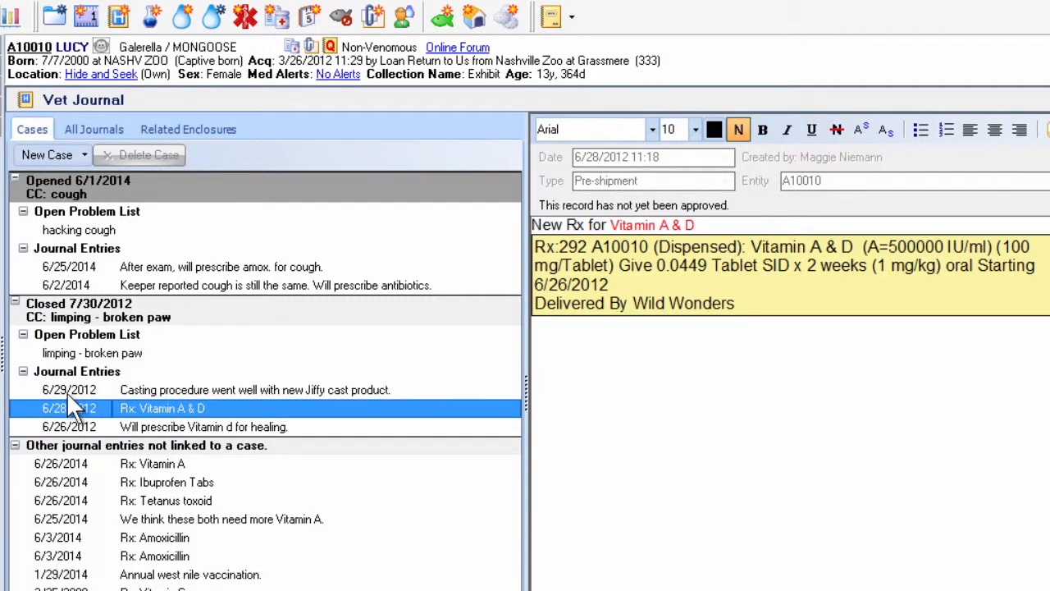
pyautogui.click(69, 391)
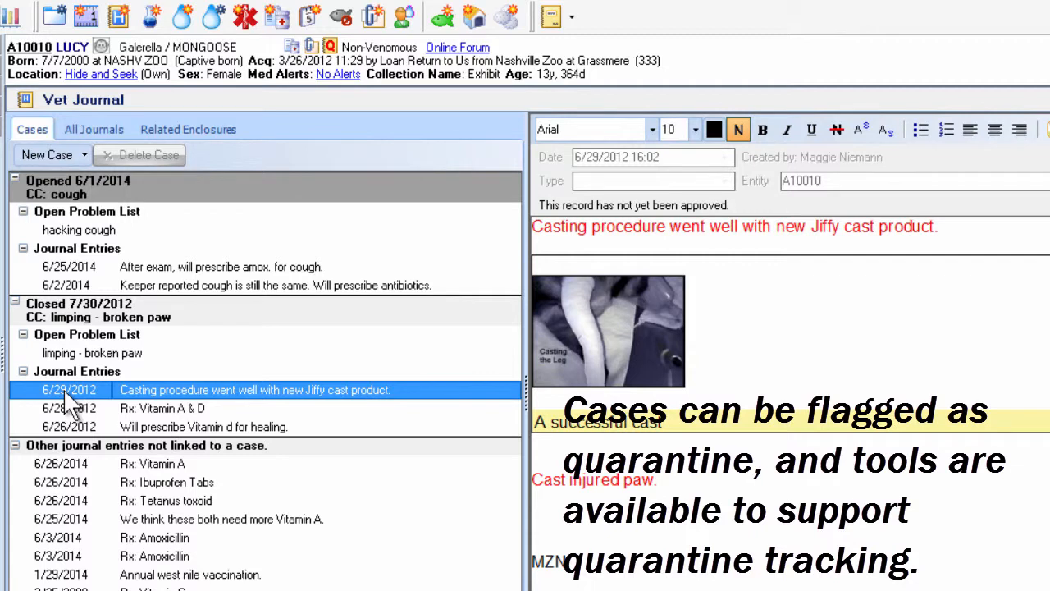
# Show LUCY's open 6/1/2014 cough case details and its related enclosure journal entries.
pyautogui.click(132, 184)
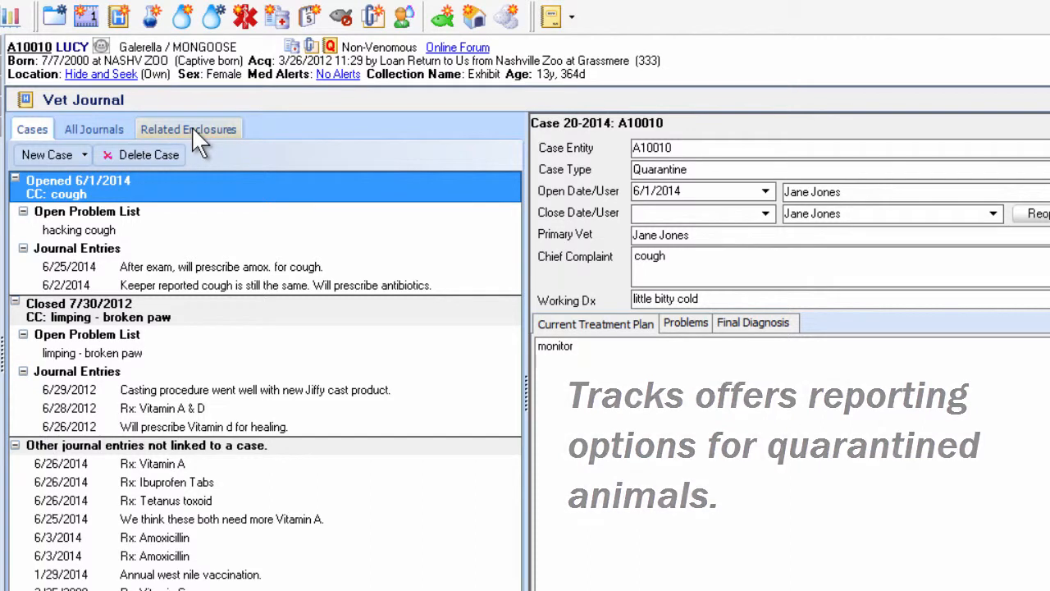
pyautogui.click(197, 136)
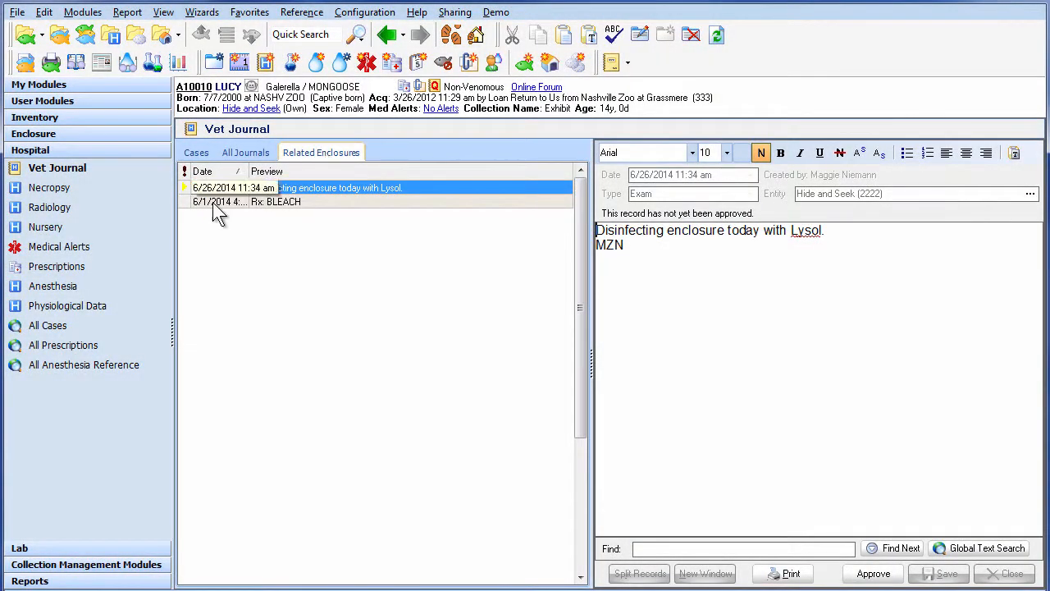
pyautogui.click(65, 324)
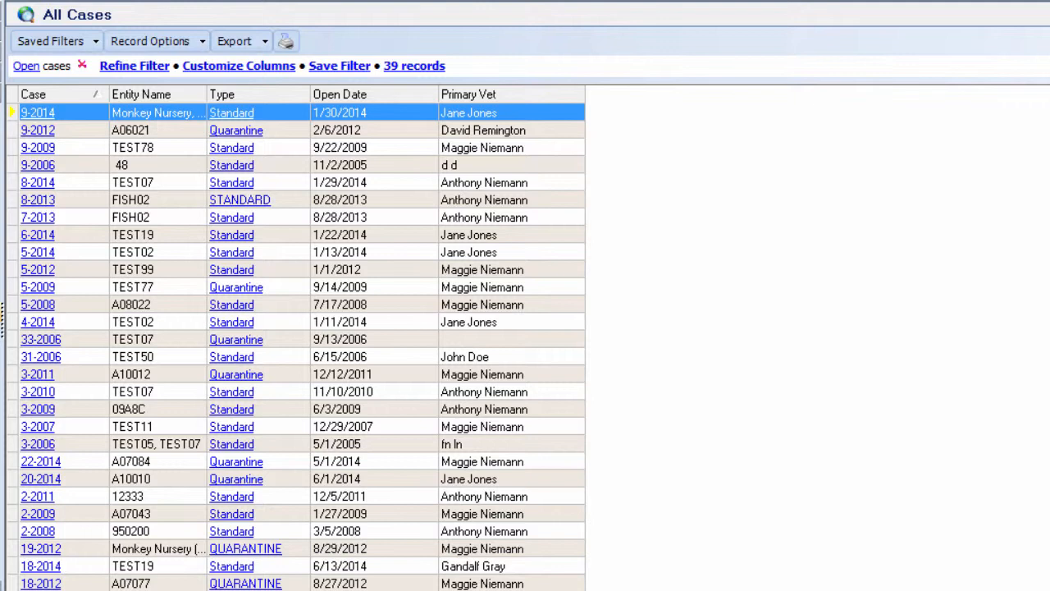
pyautogui.click(135, 65)
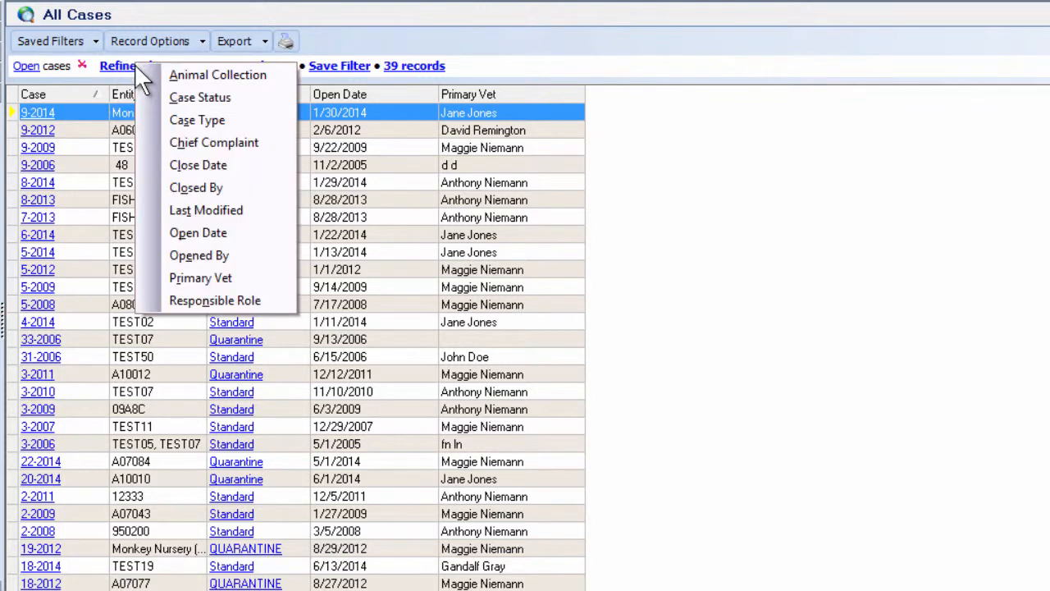
pyautogui.click(197, 277)
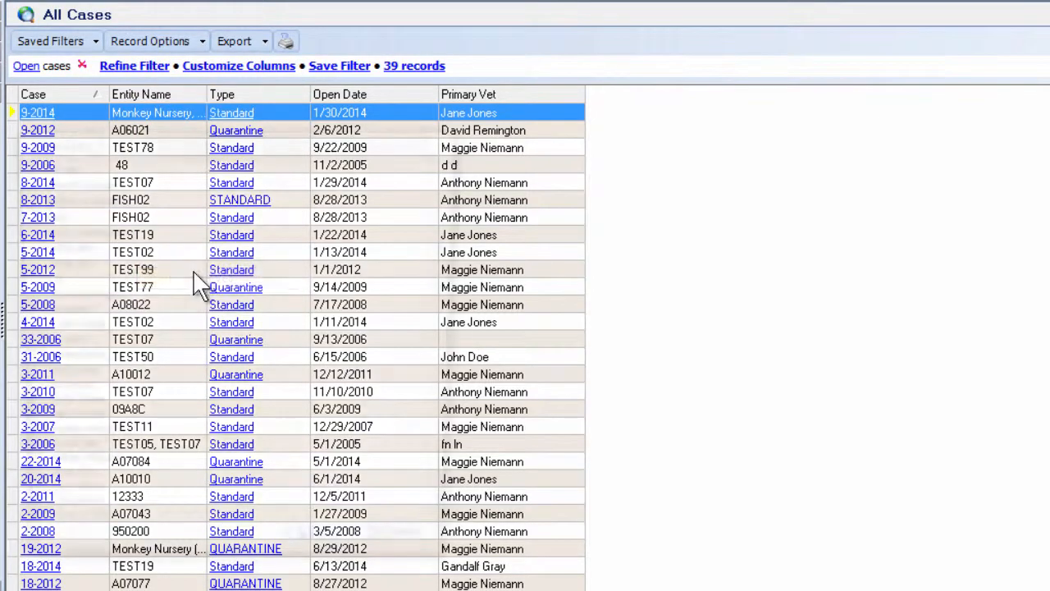
pyautogui.click(23, 508)
pyautogui.click(324, 561)
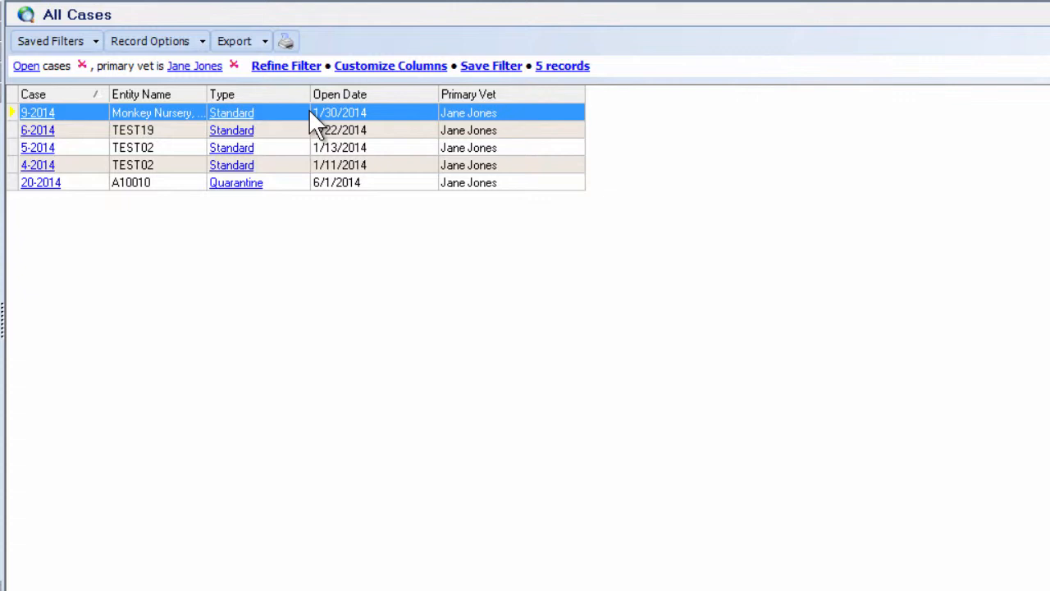
# Add a Chief Complaint filter containing 'cough', leaving two records.
pyautogui.click(301, 67)
pyautogui.click(338, 146)
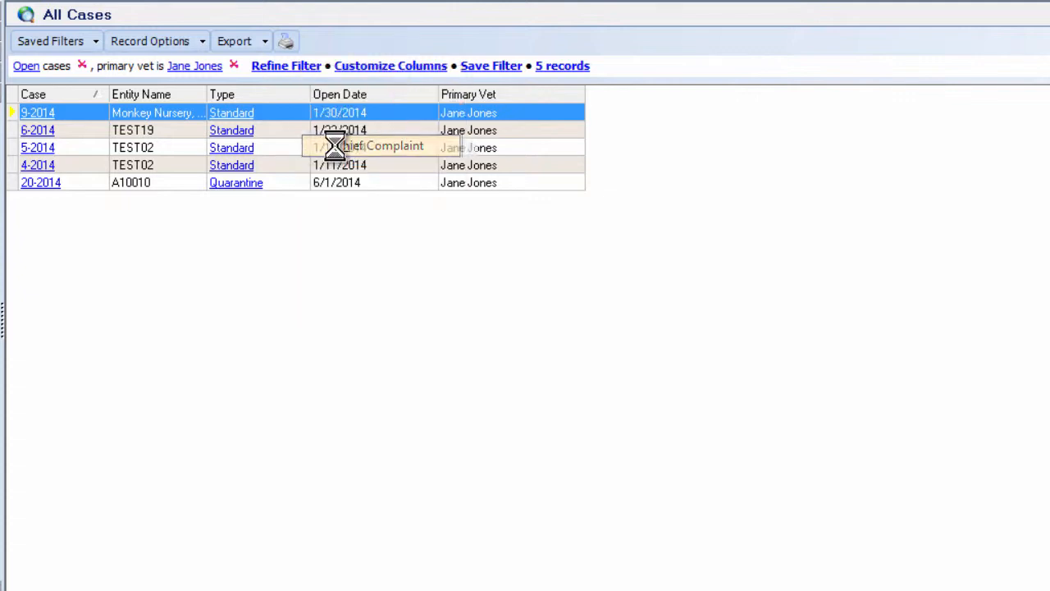
pyautogui.write('cough')
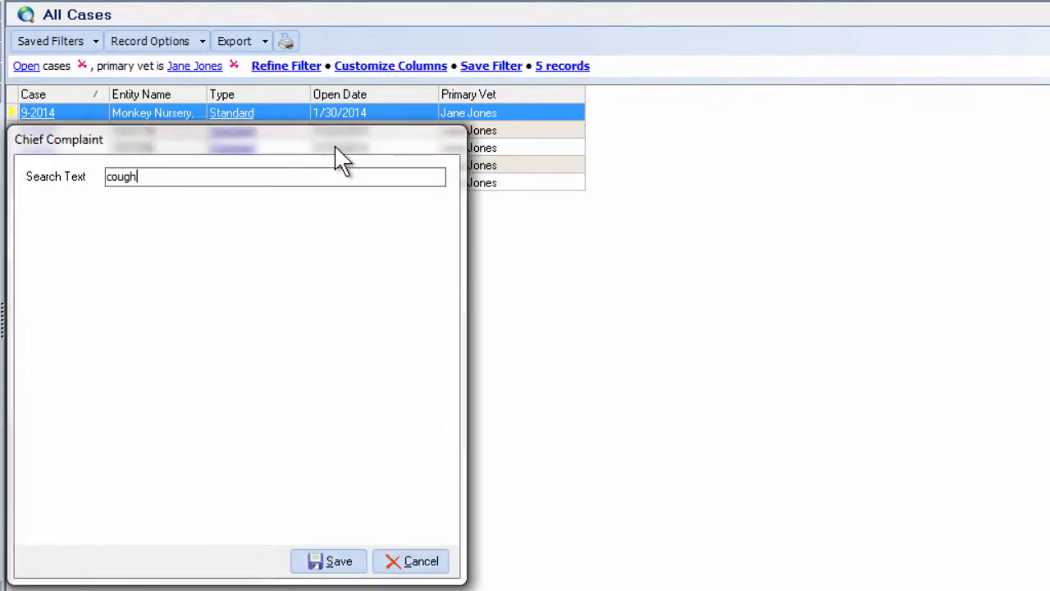
pyautogui.click(299, 561)
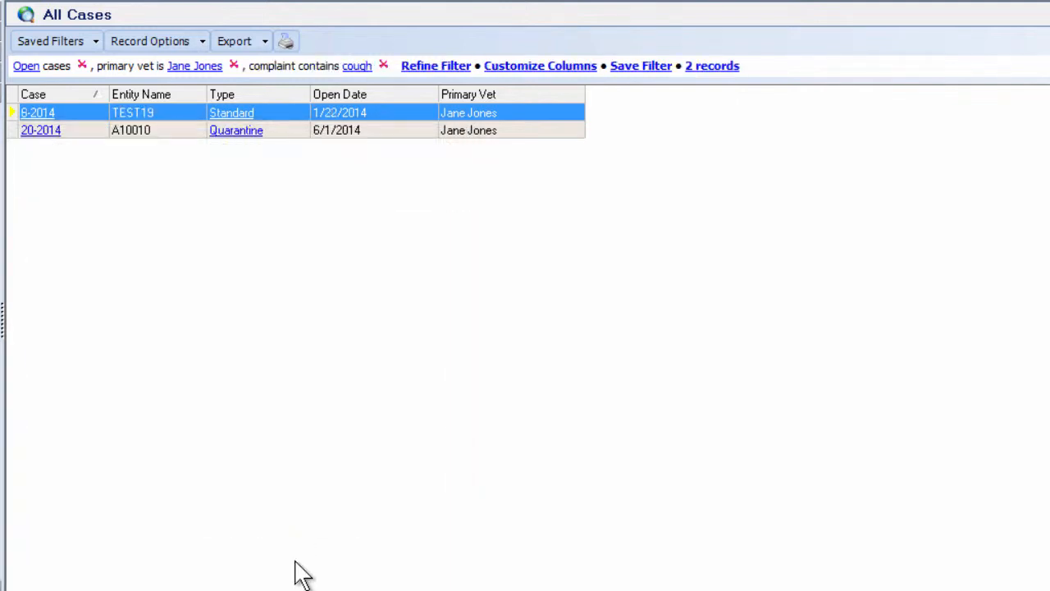
# Add the Complaint column to the displayed case columns, then begin a Prescription Wizard session for TEST19.
pyautogui.click(561, 67)
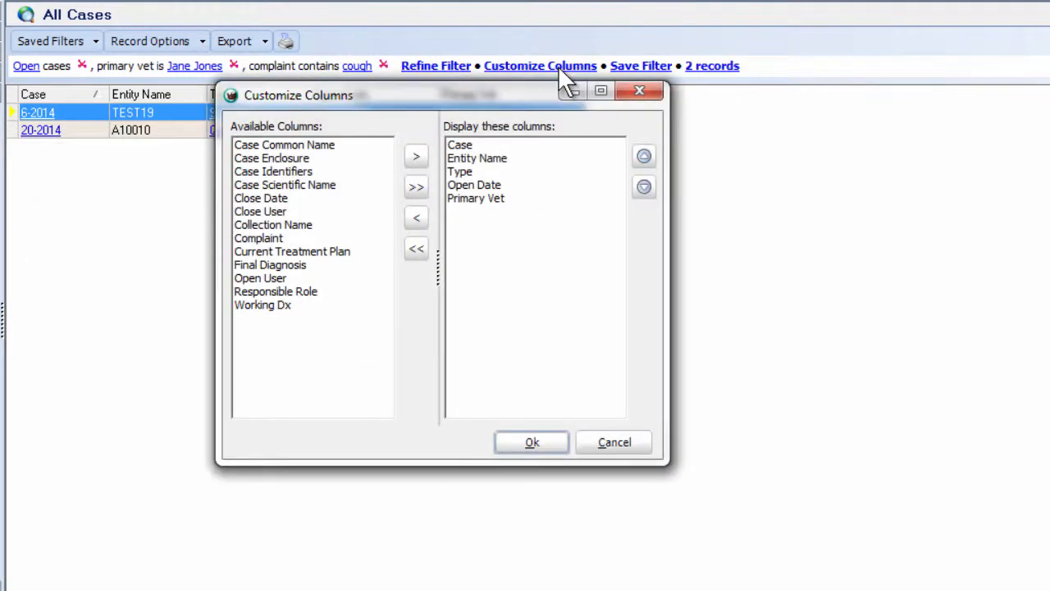
pyautogui.click(293, 237)
pyautogui.click(416, 156)
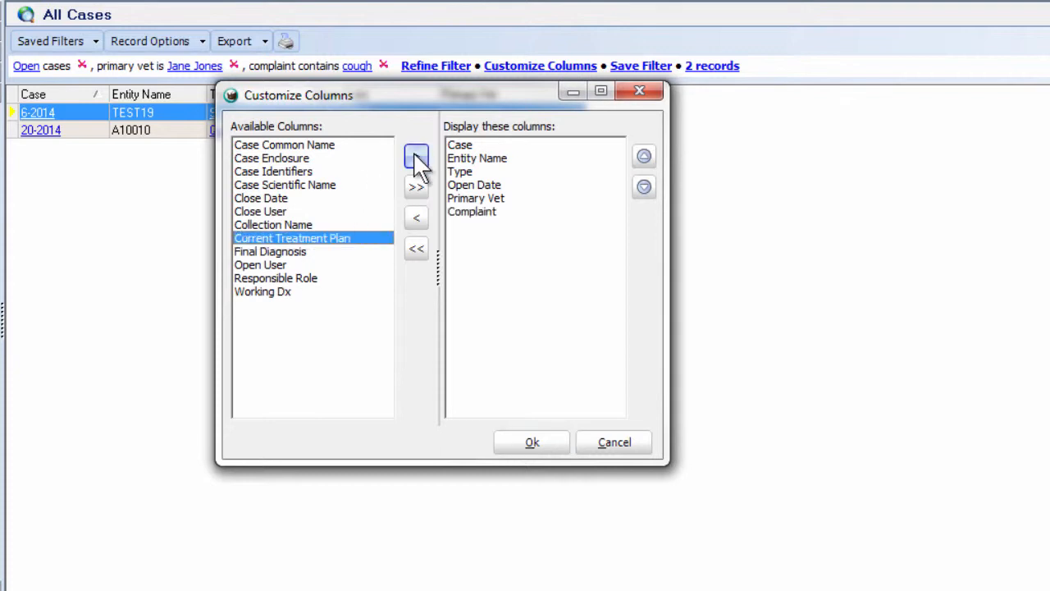
pyautogui.click(524, 443)
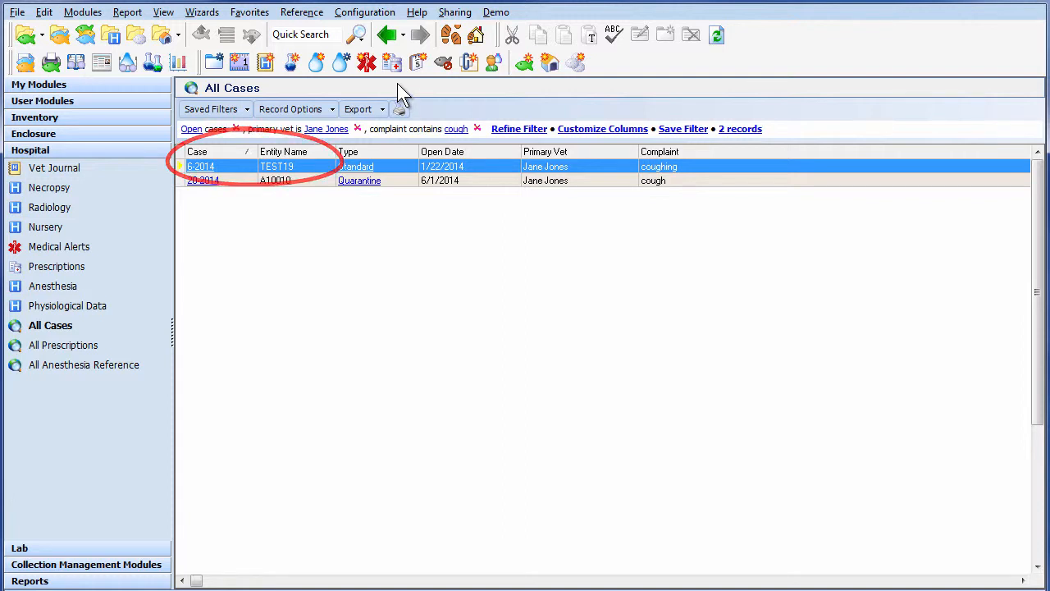
pyautogui.click(393, 62)
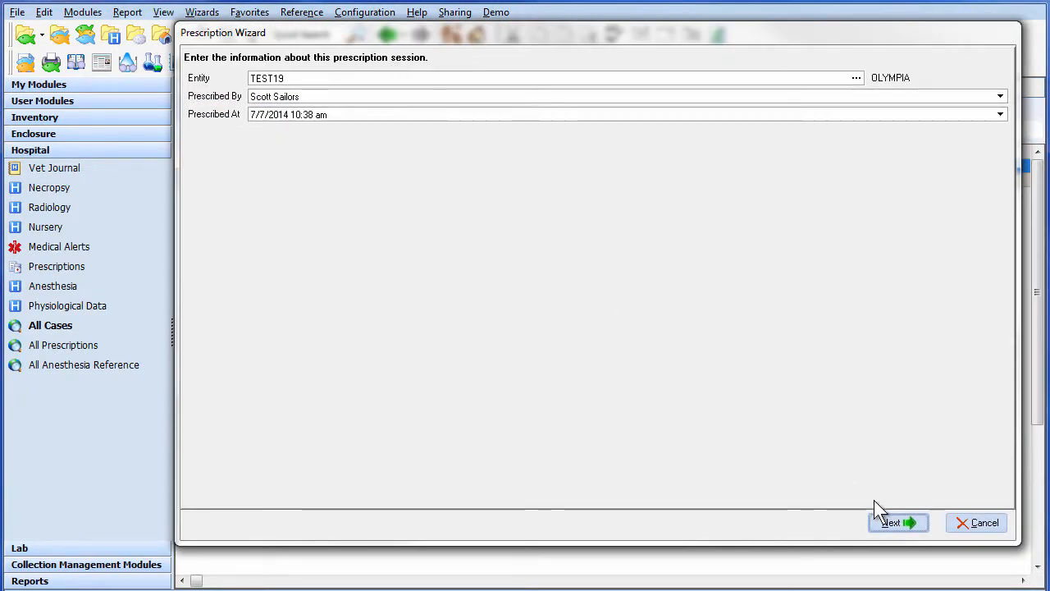
# Prescribe Acetaminophen with a first dose quantity, frequency every x days and duration in days.
pyautogui.click(890, 522)
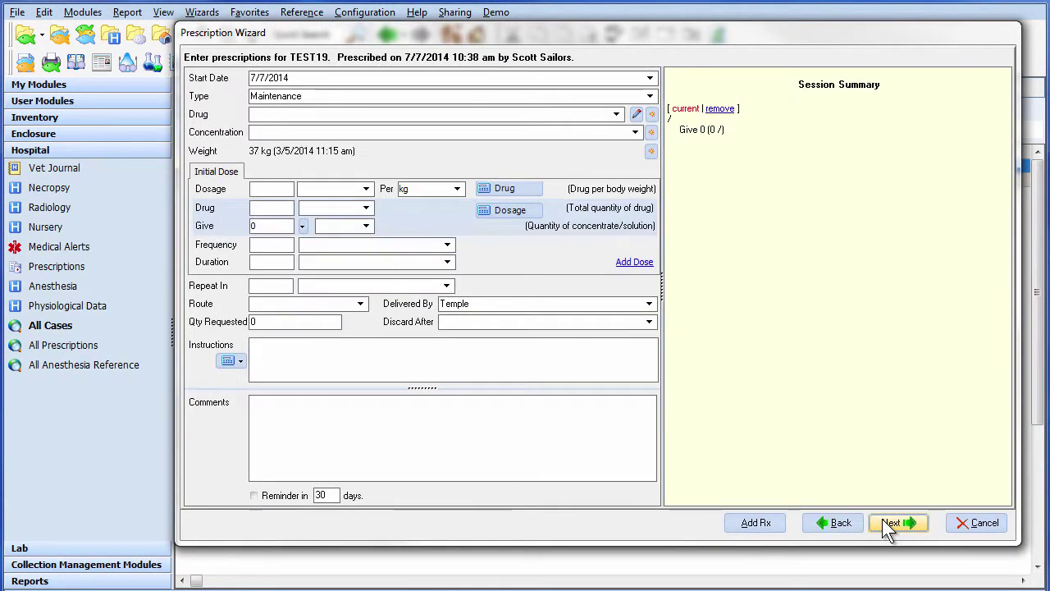
pyautogui.click(615, 114)
pyautogui.click(301, 180)
pyautogui.write('7')
pyautogui.doubleClick(262, 207)
pyautogui.write('64.4')
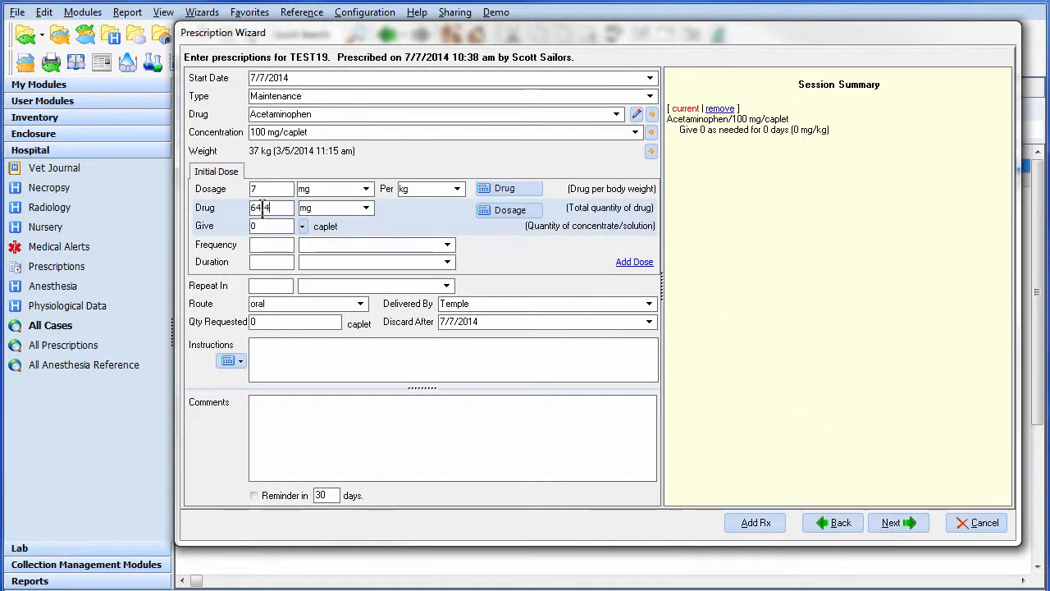
pyautogui.click(264, 246)
pyautogui.write('1')
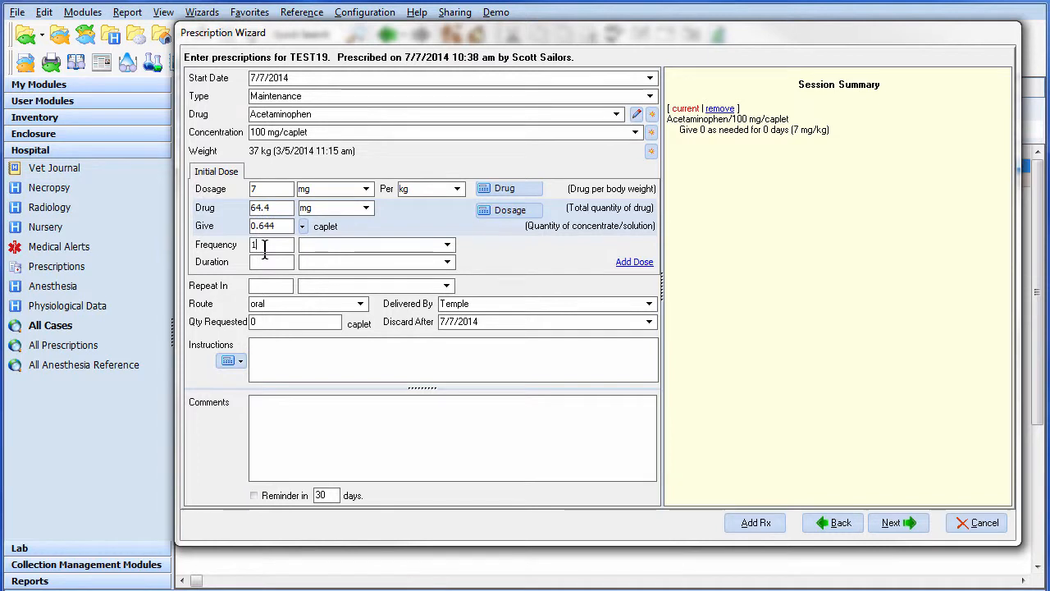
pyautogui.click(447, 245)
pyautogui.click(434, 270)
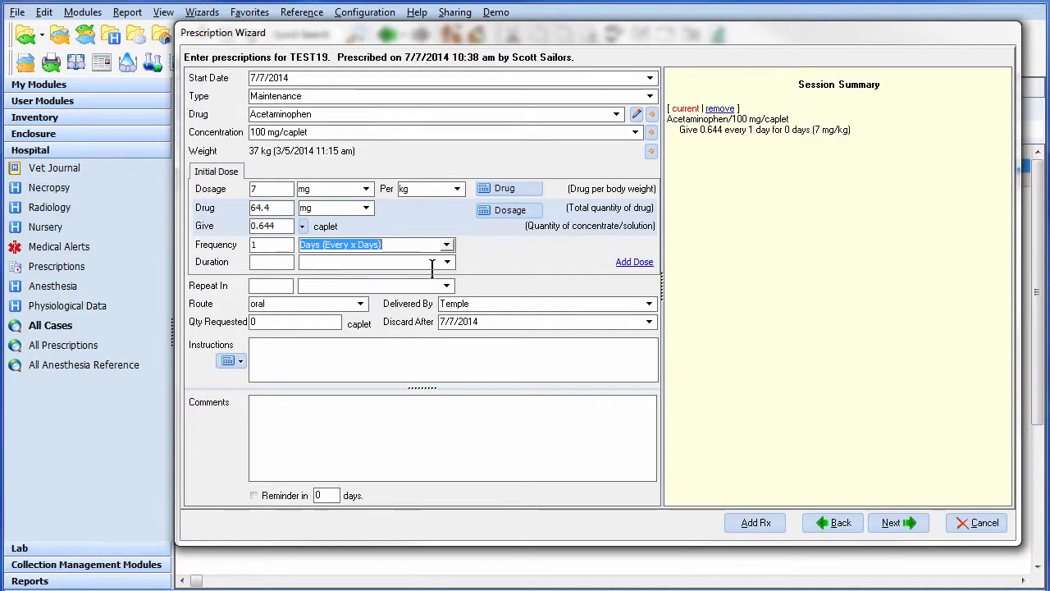
pyautogui.click(285, 262)
pyautogui.click(447, 261)
pyautogui.click(423, 283)
# Add a second daily dose lasting 1 week, fill default instructions and advance to the prescription summary.
pyautogui.click(633, 262)
pyautogui.click(279, 188)
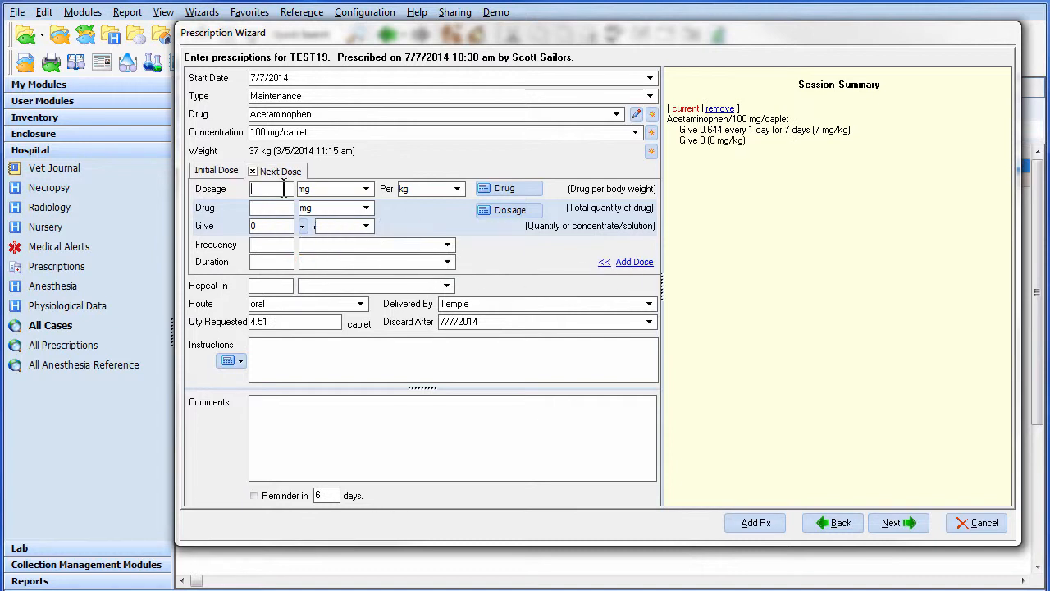
pyautogui.write('5')
pyautogui.click(275, 209)
pyautogui.write('46')
pyautogui.click(279, 246)
pyautogui.write('1')
pyautogui.click(448, 244)
pyautogui.click(402, 271)
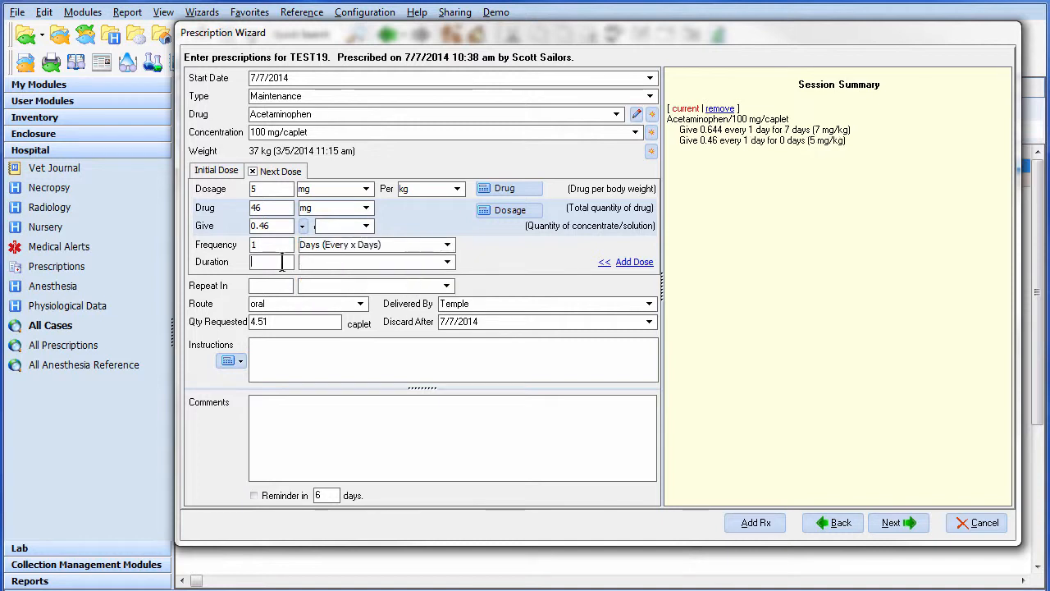
pyautogui.click(279, 262)
pyautogui.write('1')
pyautogui.click(447, 261)
pyautogui.click(314, 287)
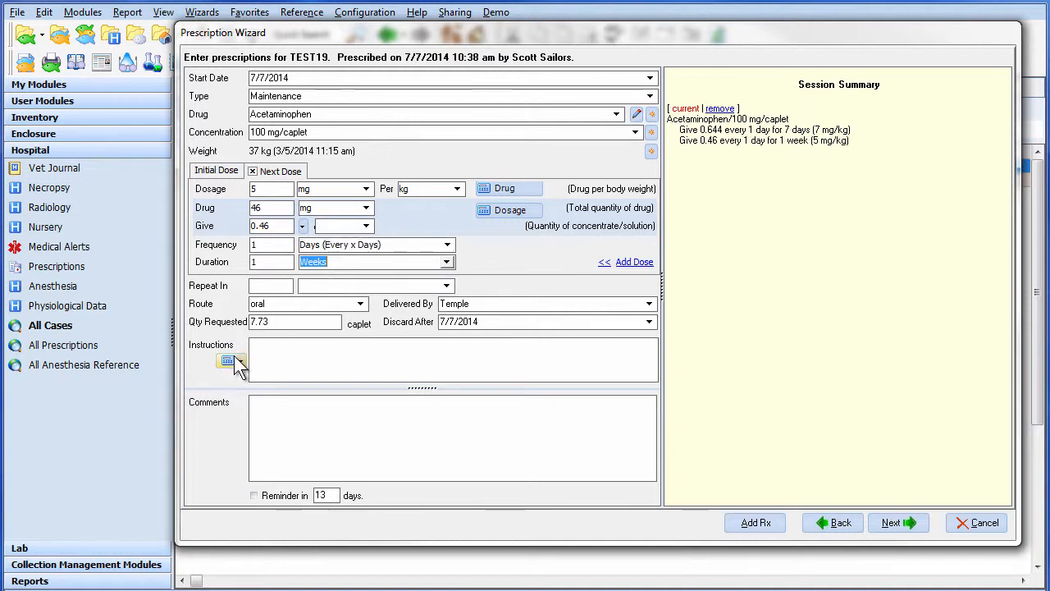
pyautogui.click(228, 361)
pyautogui.click(903, 523)
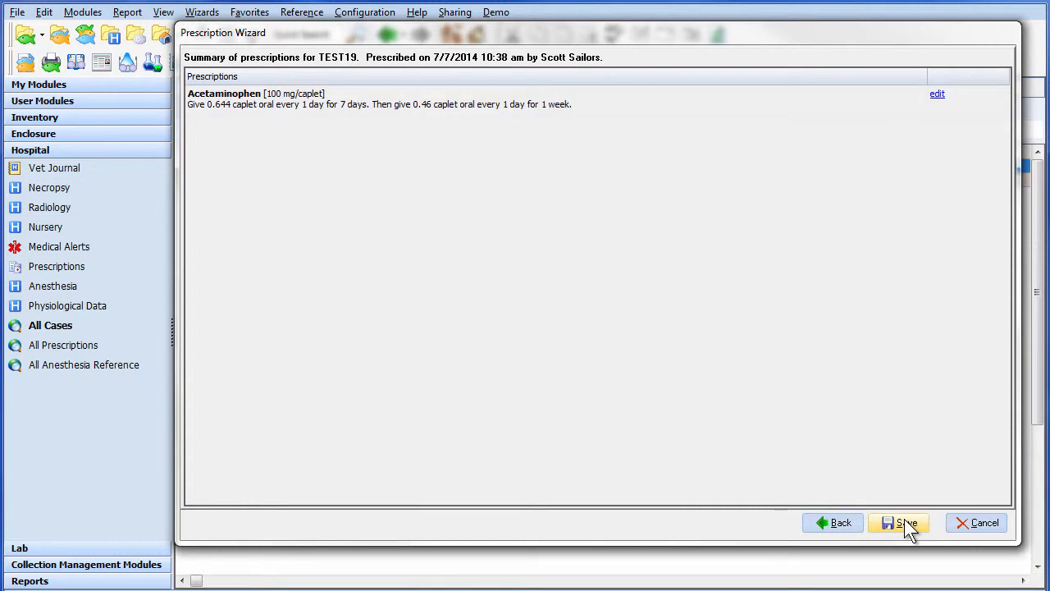
# Save prescription 302, dispense its 7.73 caplets, and preview the prescription label.
pyautogui.click(906, 524)
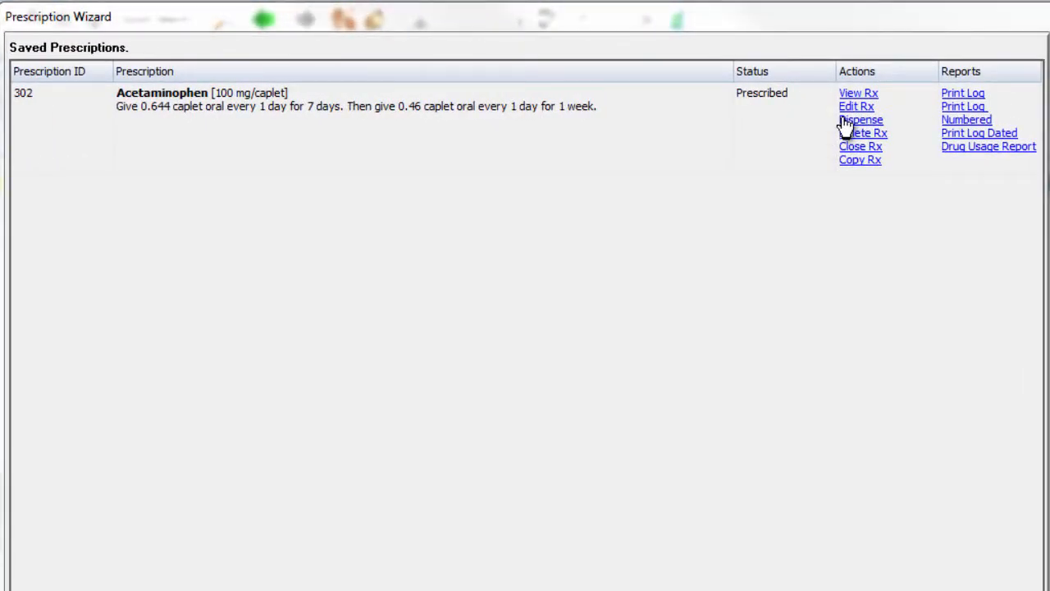
pyautogui.click(849, 120)
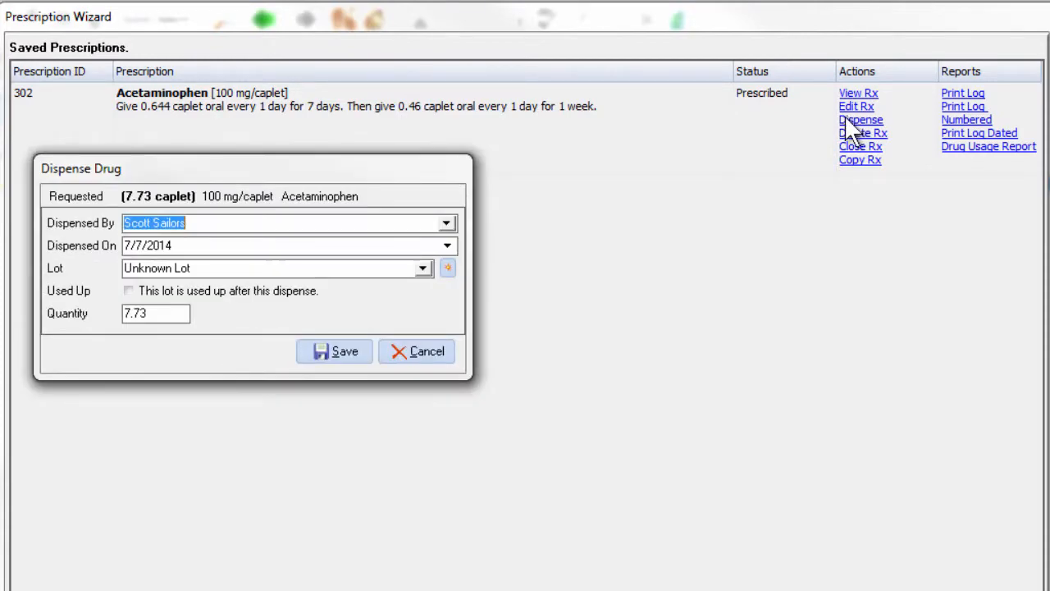
pyautogui.click(332, 351)
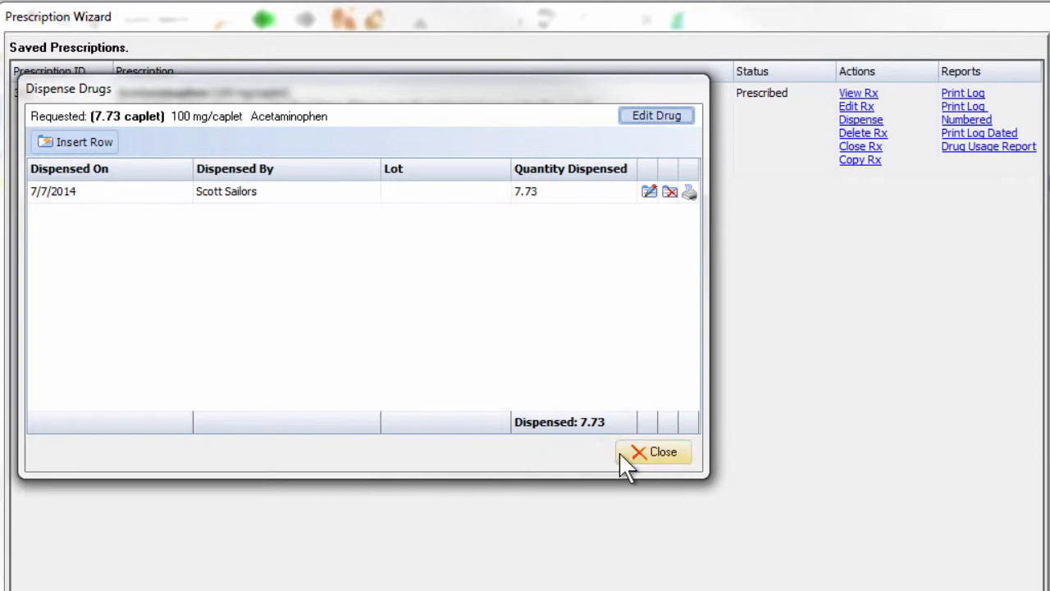
pyautogui.click(621, 455)
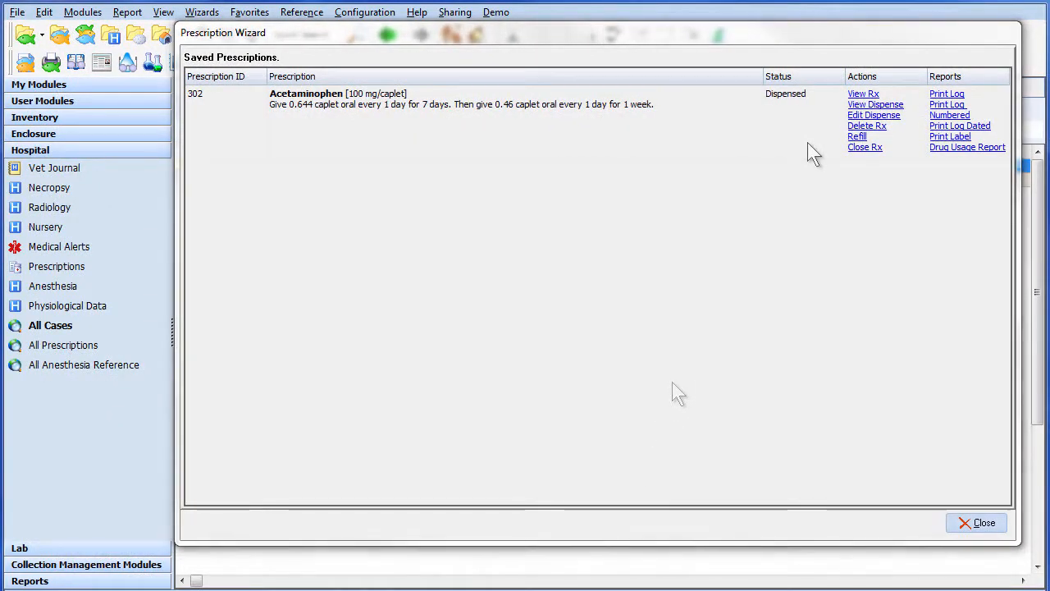
pyautogui.click(952, 137)
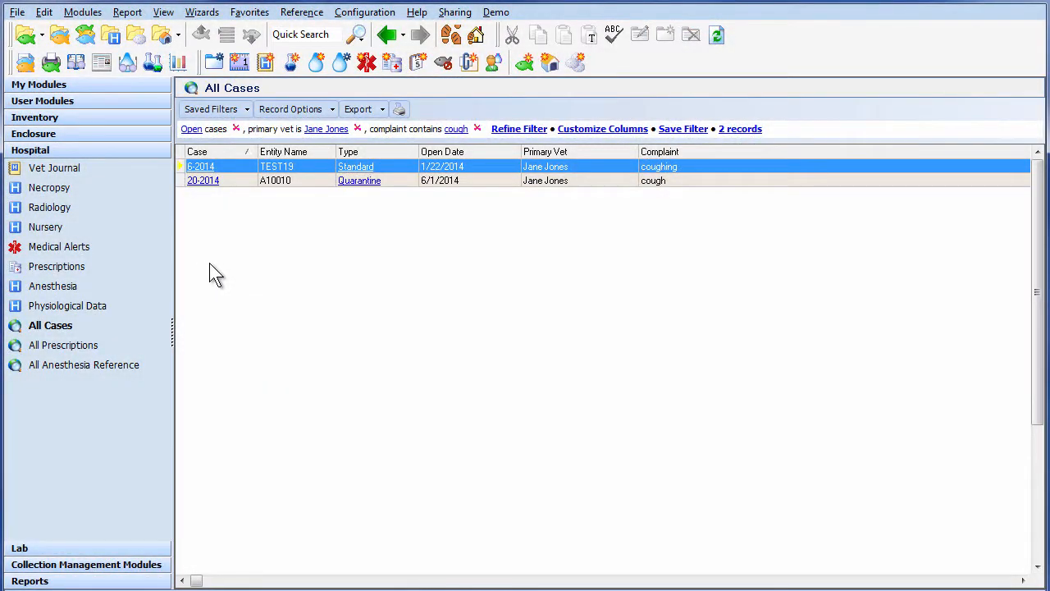
pyautogui.click(155, 269)
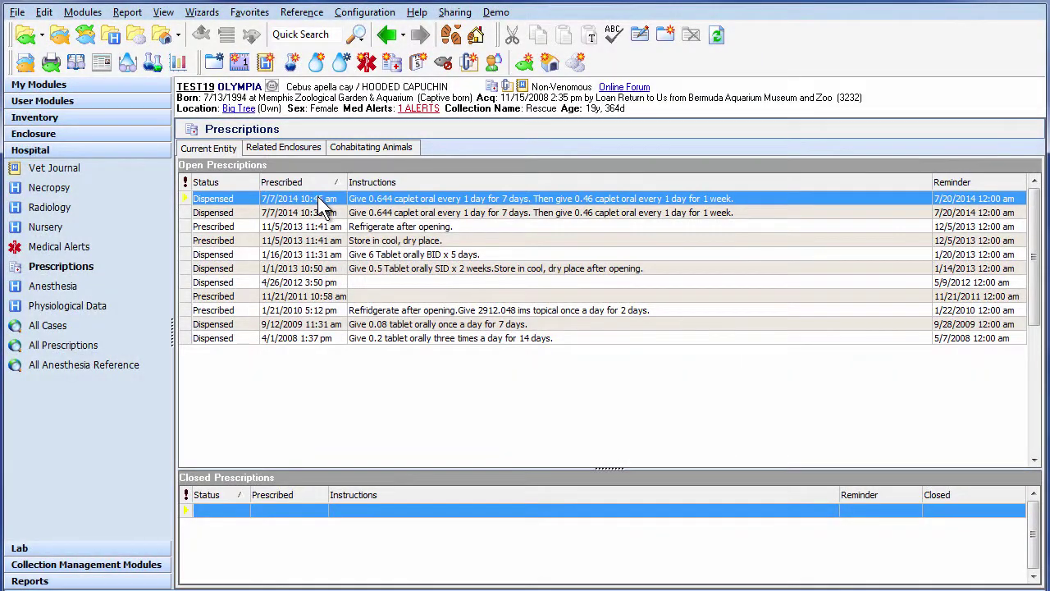
pyautogui.rightClick(326, 203)
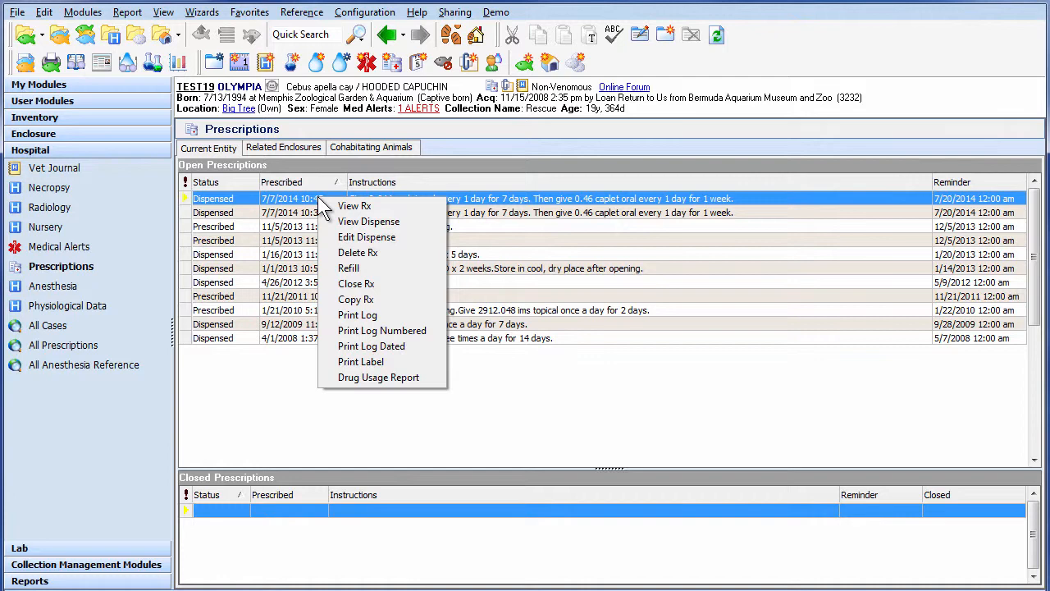
pyautogui.click(291, 149)
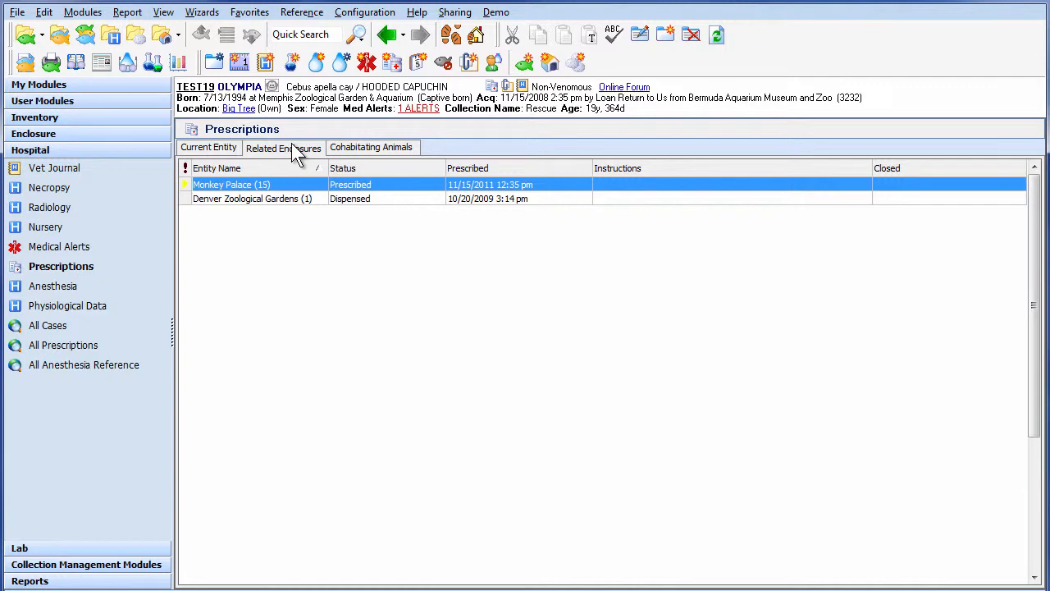
pyautogui.click(334, 152)
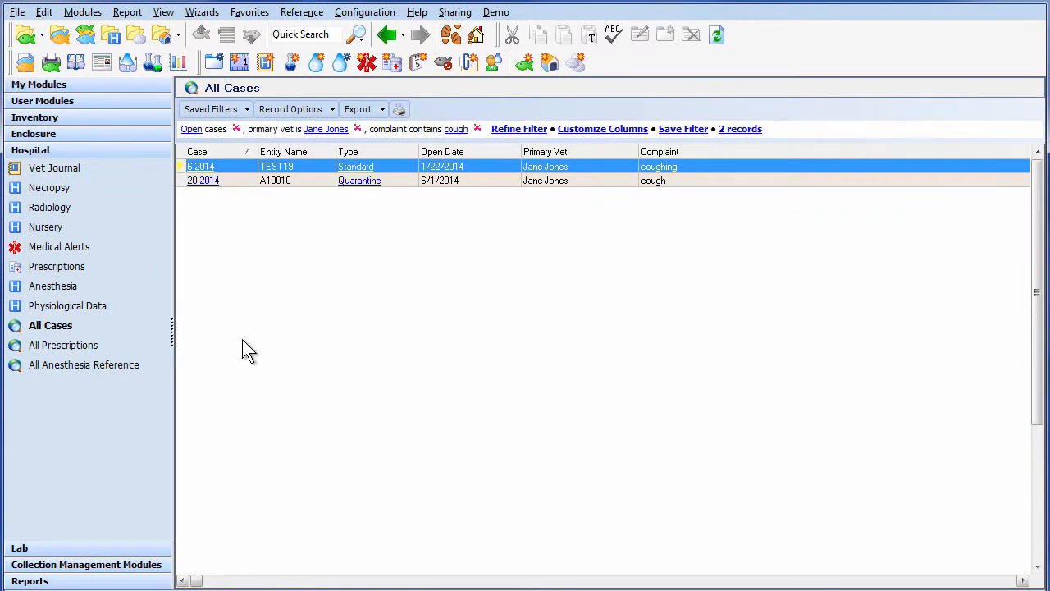
# From All Prescriptions, filter the list to prescriber John Doe.
pyautogui.click(137, 344)
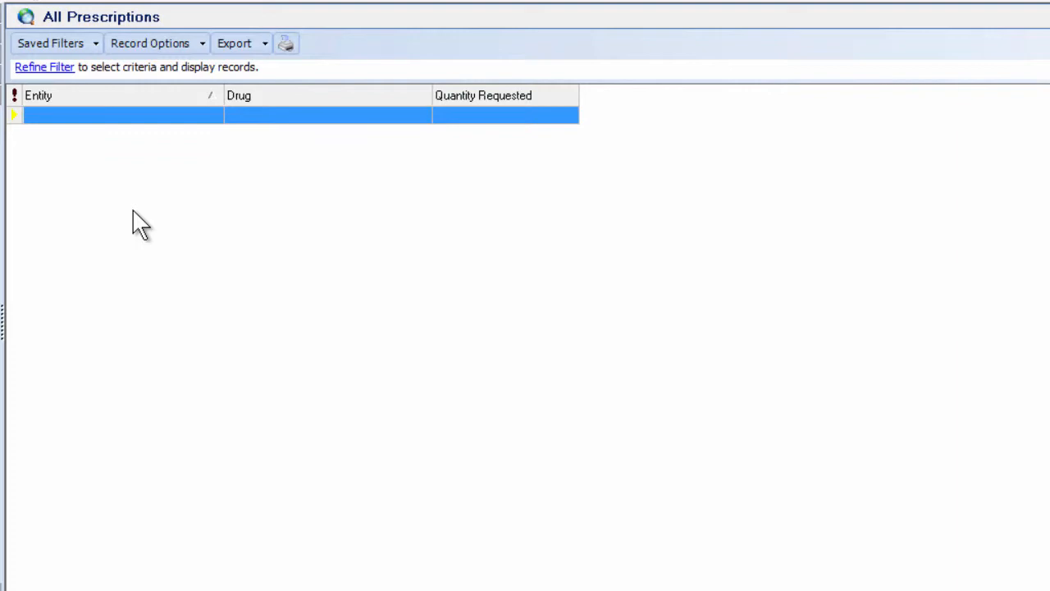
pyautogui.click(69, 67)
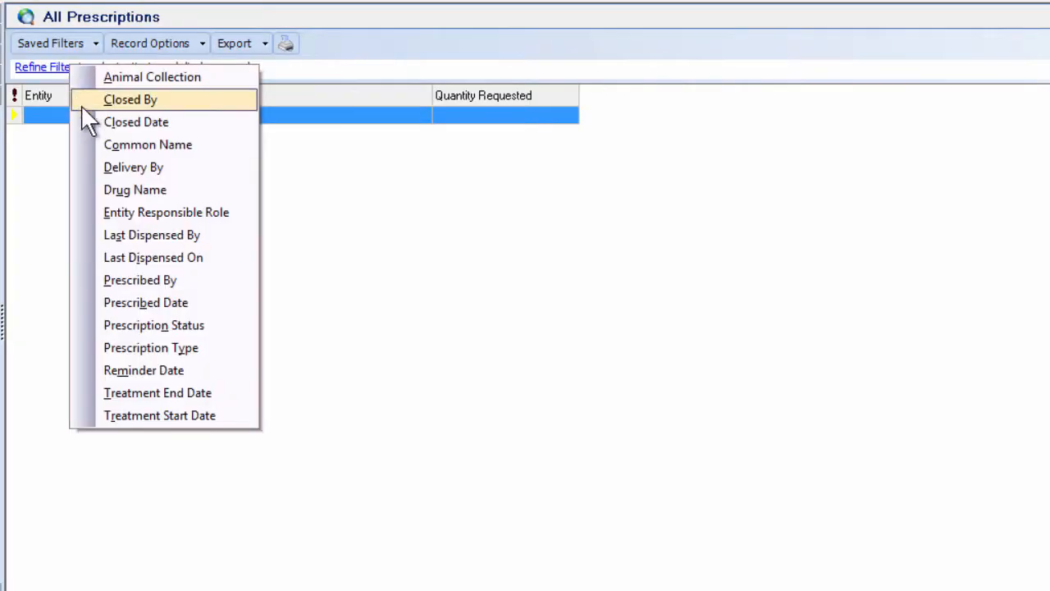
pyautogui.click(164, 286)
pyautogui.moveTo(450, 254); pyautogui.dragTo(447, 336)
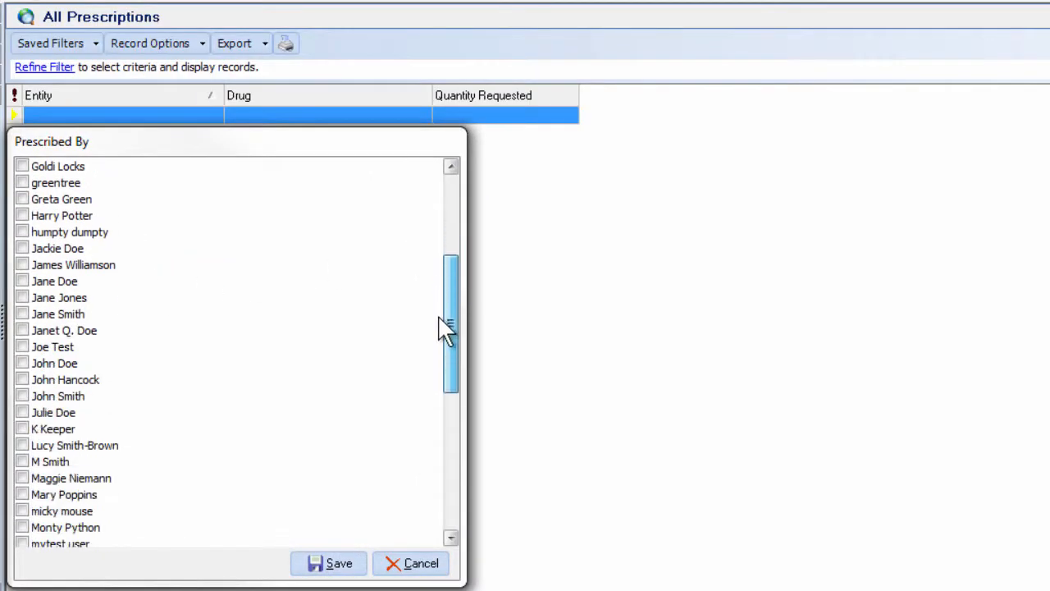
pyautogui.click(22, 346)
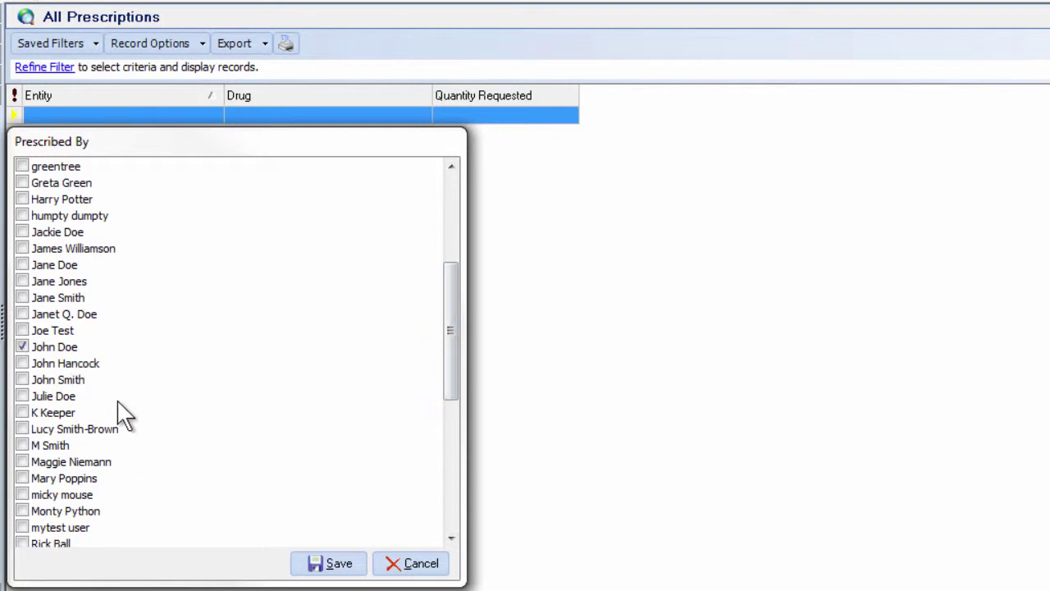
pyautogui.click(313, 563)
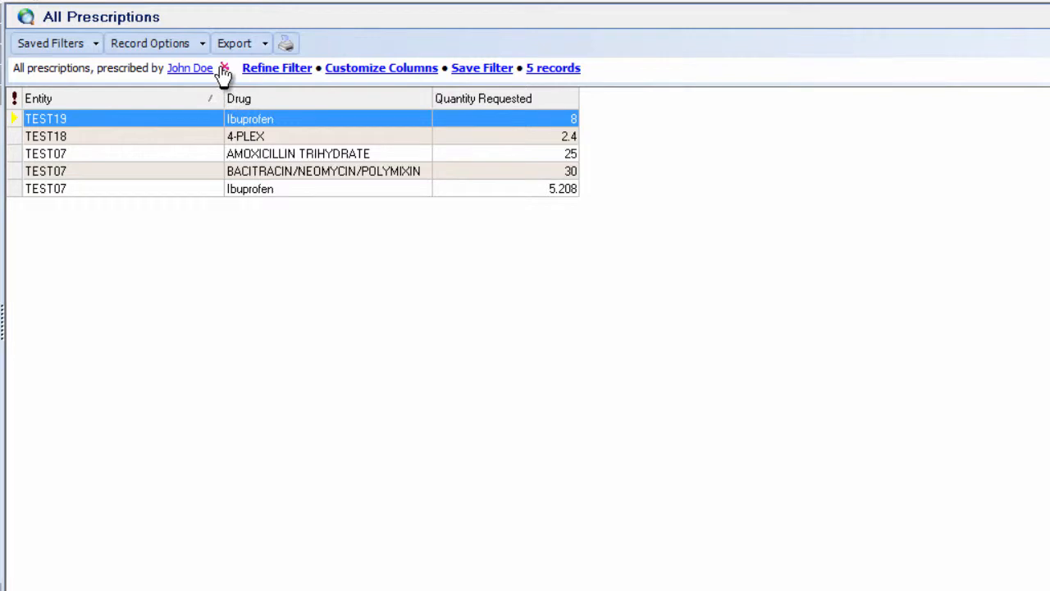
# Remove the prescriber filter and filter by drug name Acetaminophen, leaving nine records.
pyautogui.click(223, 69)
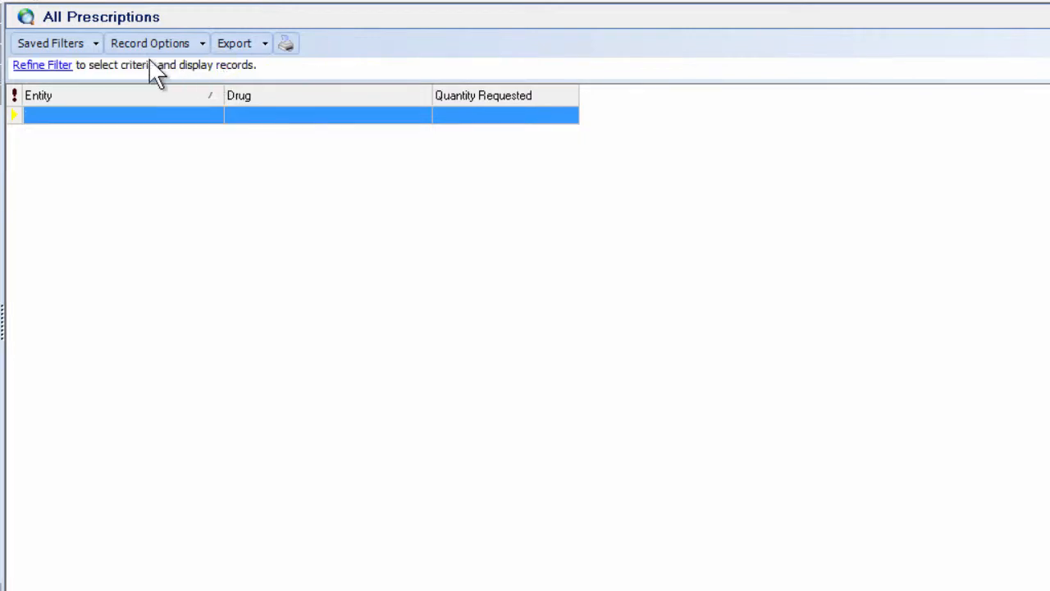
pyautogui.click(61, 67)
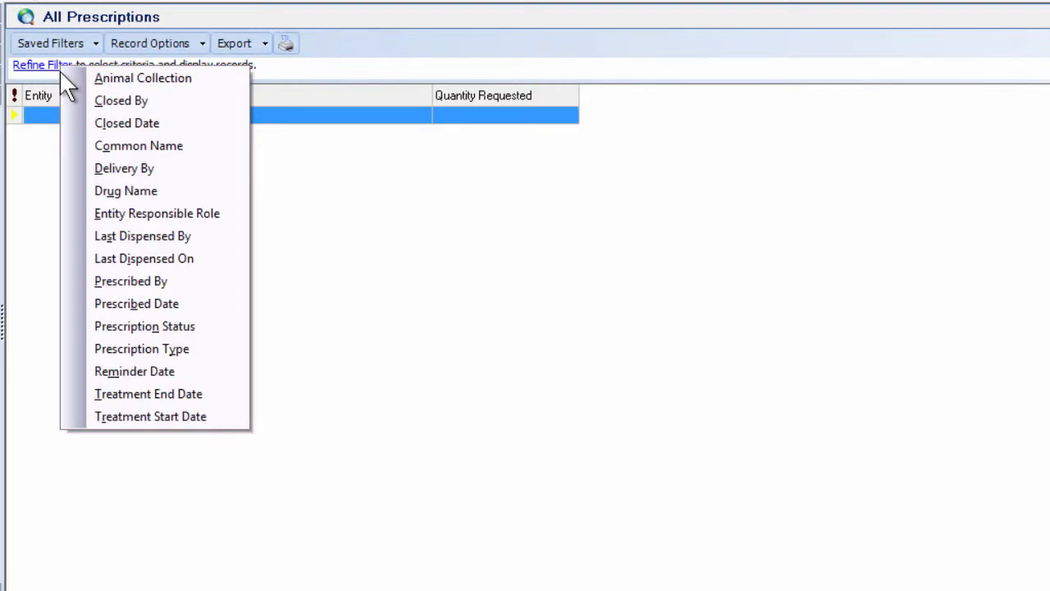
pyautogui.click(108, 192)
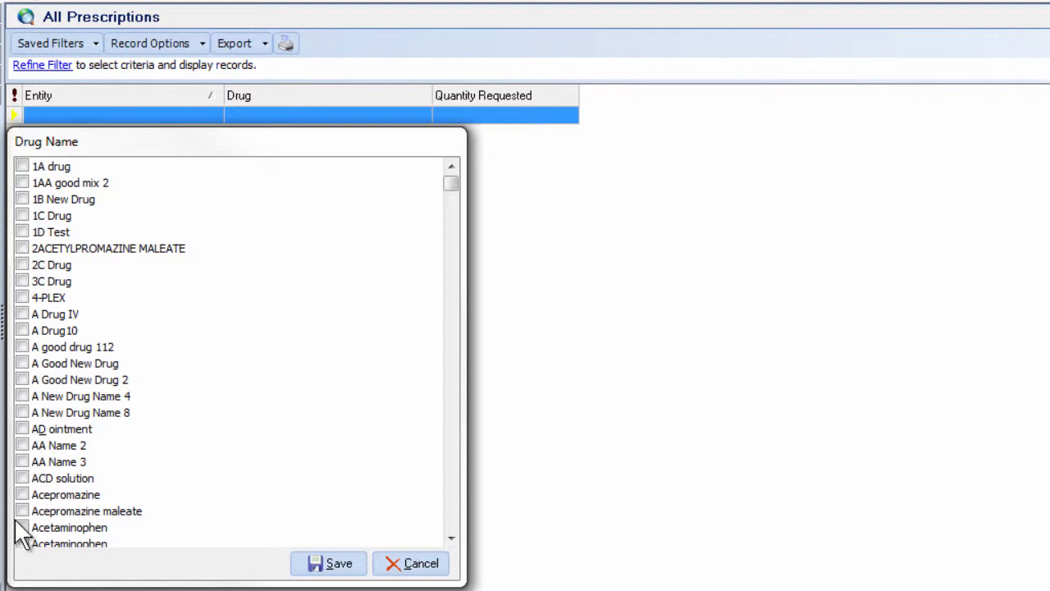
pyautogui.click(321, 566)
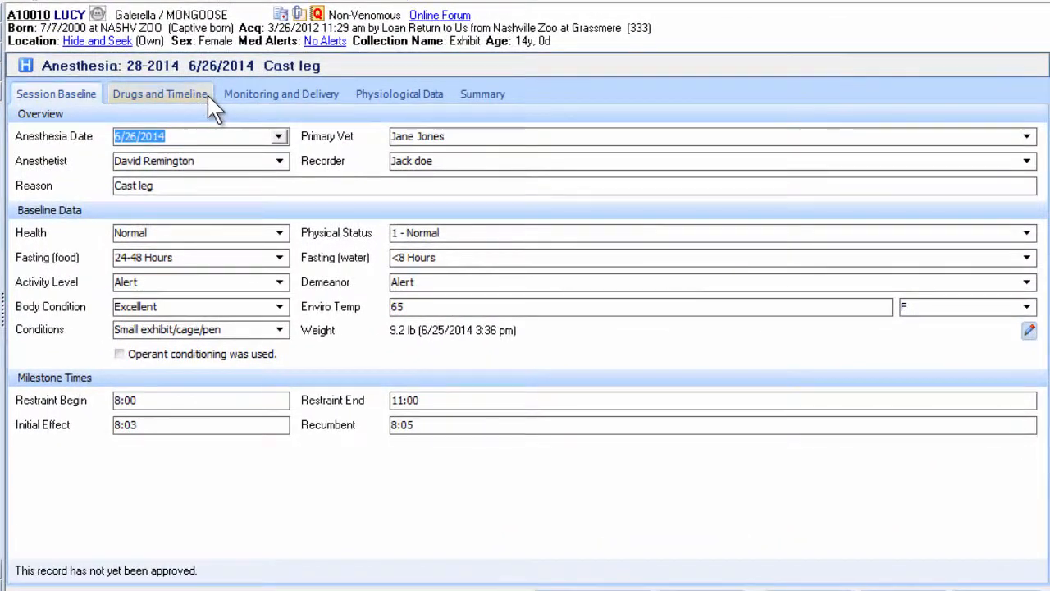
# Review the Ketamine induction and Tetanus toxoid treatment on the drug timeline, then show the physiological data table.
pyautogui.click(207, 96)
pyautogui.click(201, 184)
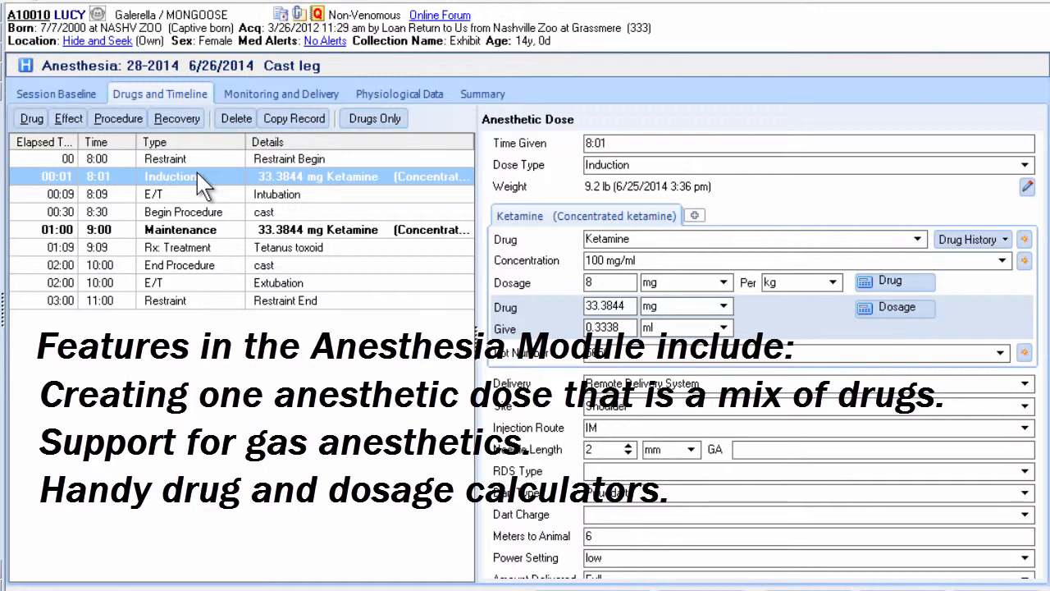
pyautogui.click(184, 246)
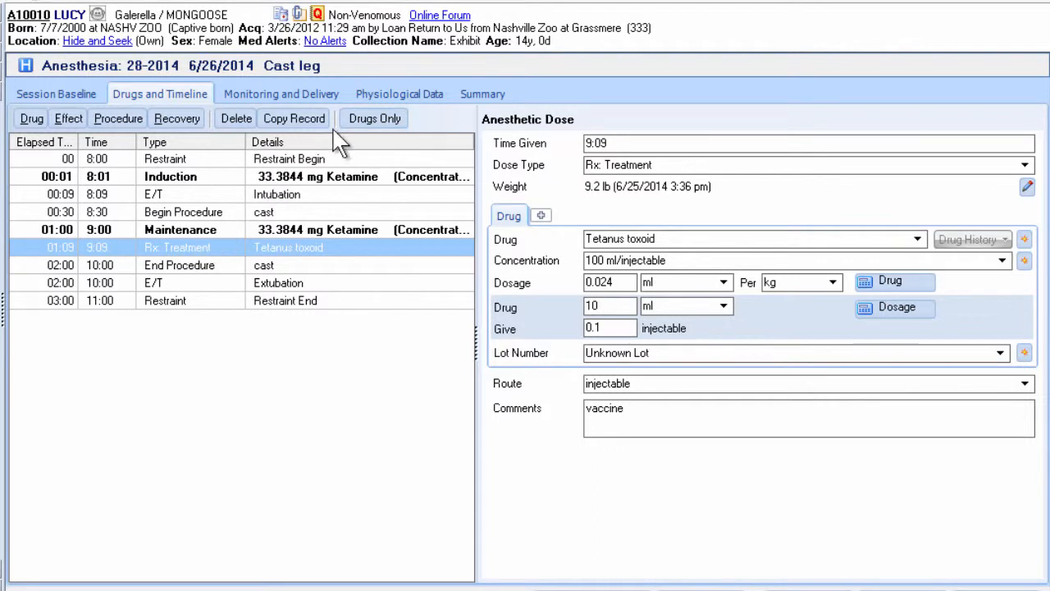
pyautogui.click(387, 97)
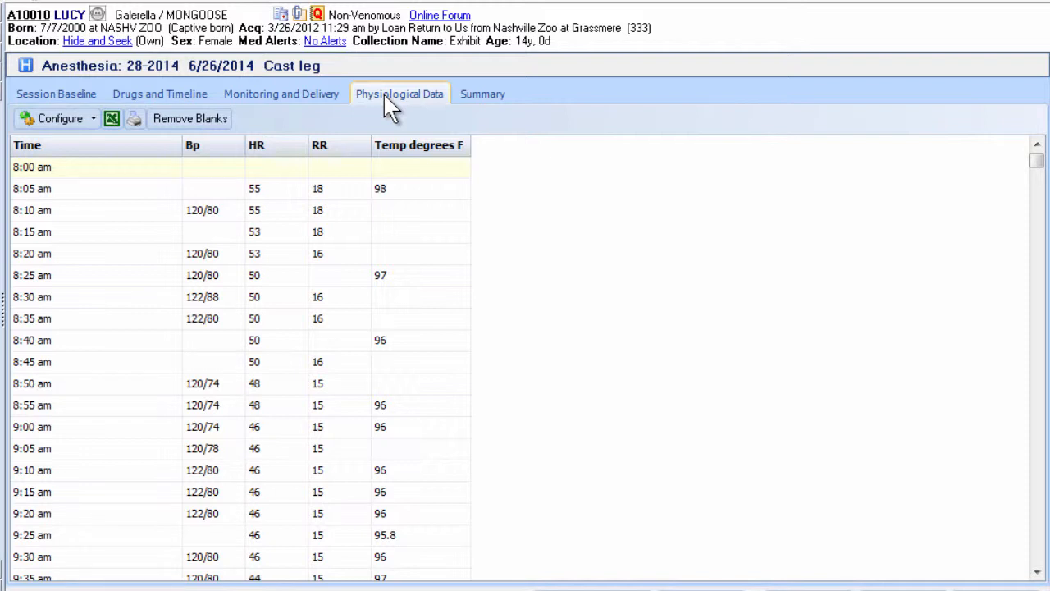
# View the cast leg anesthesia session's summary before returning to the session list.
pyautogui.click(476, 105)
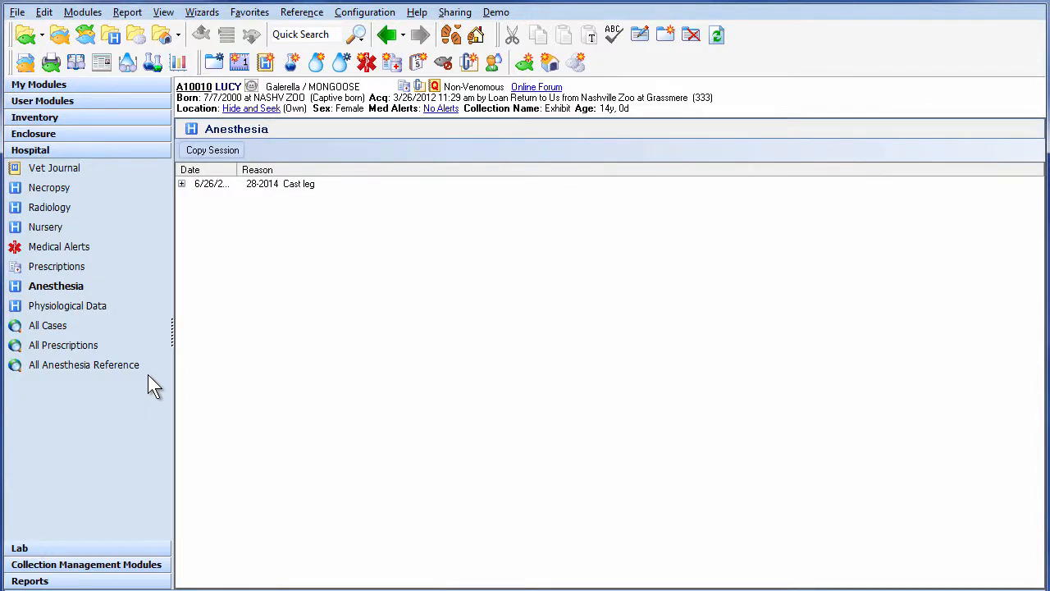
# Filter the All Anesthesia Reference to the Cebus apella cay (hooded capuchin) taxon.
pyautogui.click(145, 365)
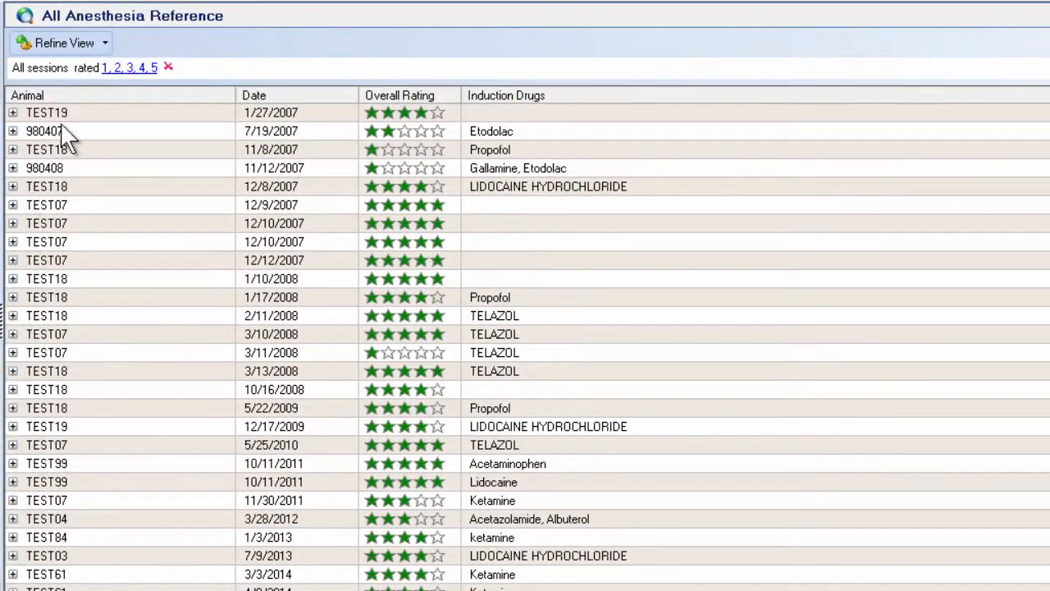
pyautogui.click(103, 46)
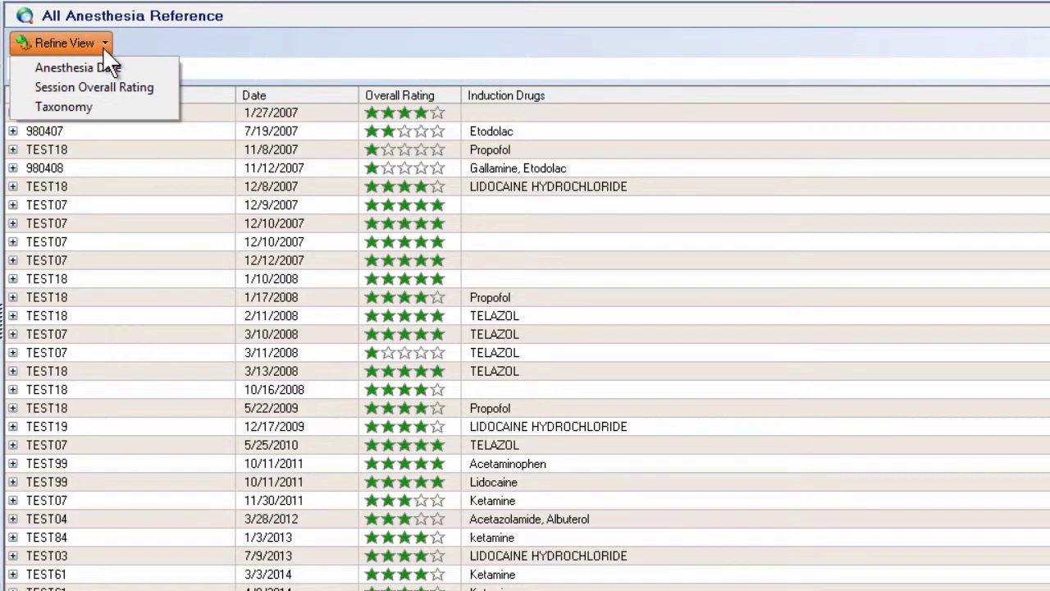
pyautogui.click(95, 105)
pyautogui.write('hooded capuchin')
pyautogui.press('Return')
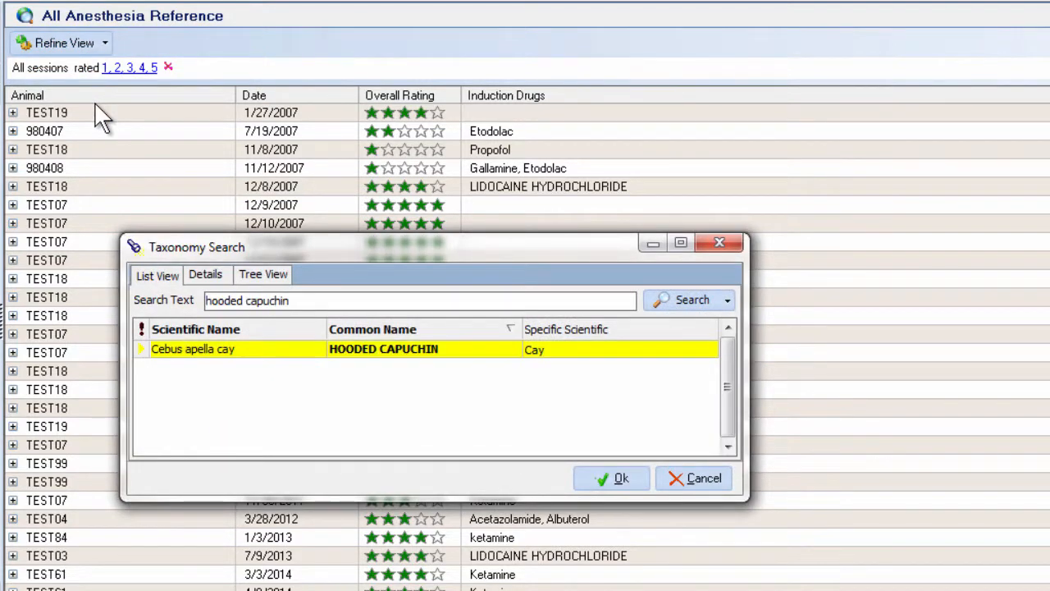
pyautogui.click(599, 477)
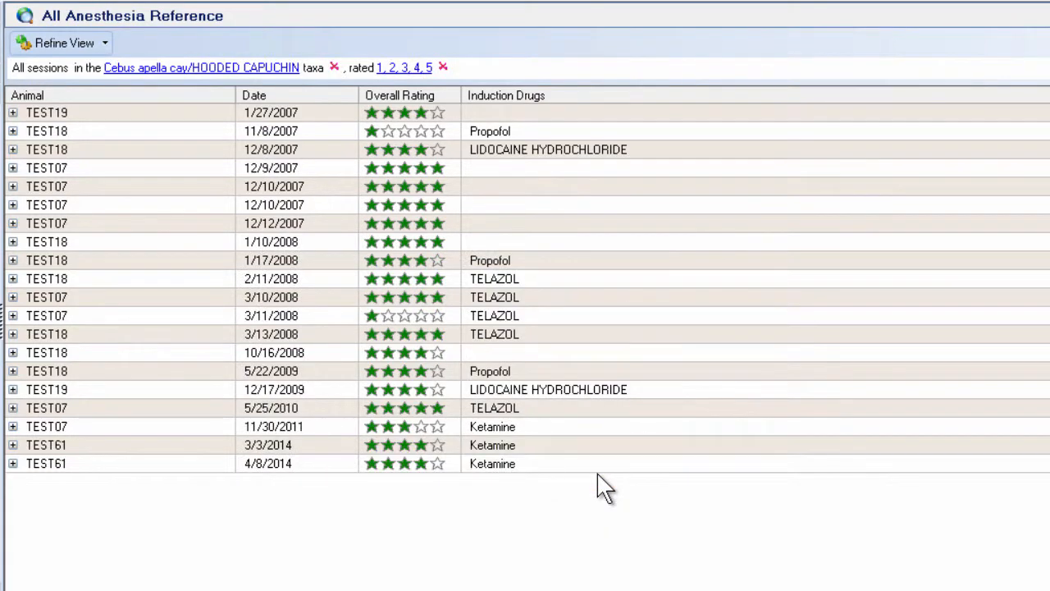
# Restrict the reference to 4- and 5-star sessions and expand TEST19's session details.
pyautogui.click(63, 42)
pyautogui.click(71, 85)
pyautogui.click(21, 181)
pyautogui.click(20, 213)
pyautogui.click(337, 561)
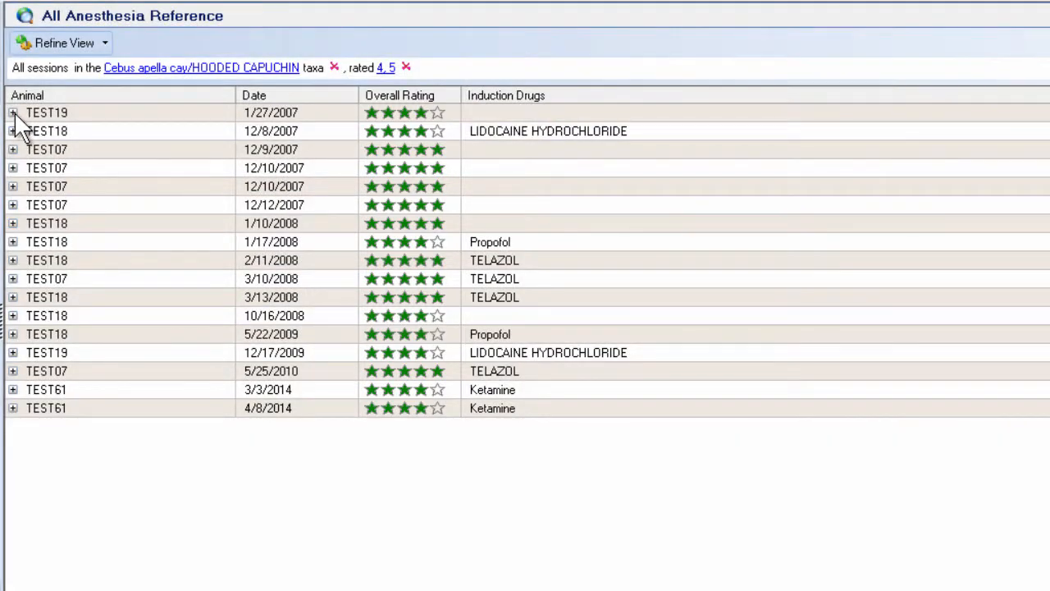
pyautogui.click(14, 112)
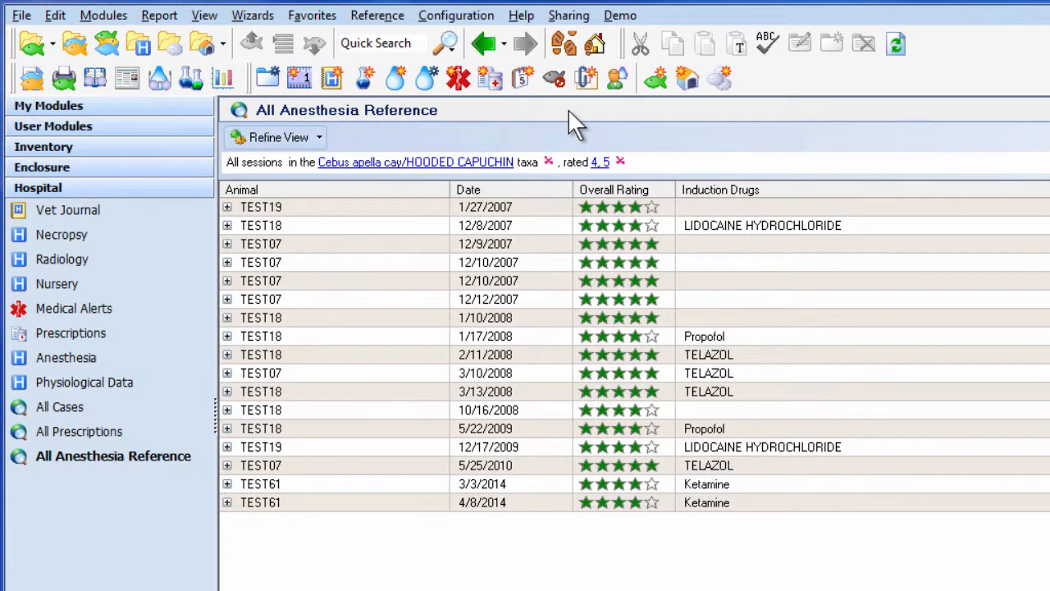
# Start a mortality record for FISH01 with the carcass submitted for necropsy.
pyautogui.click(558, 80)
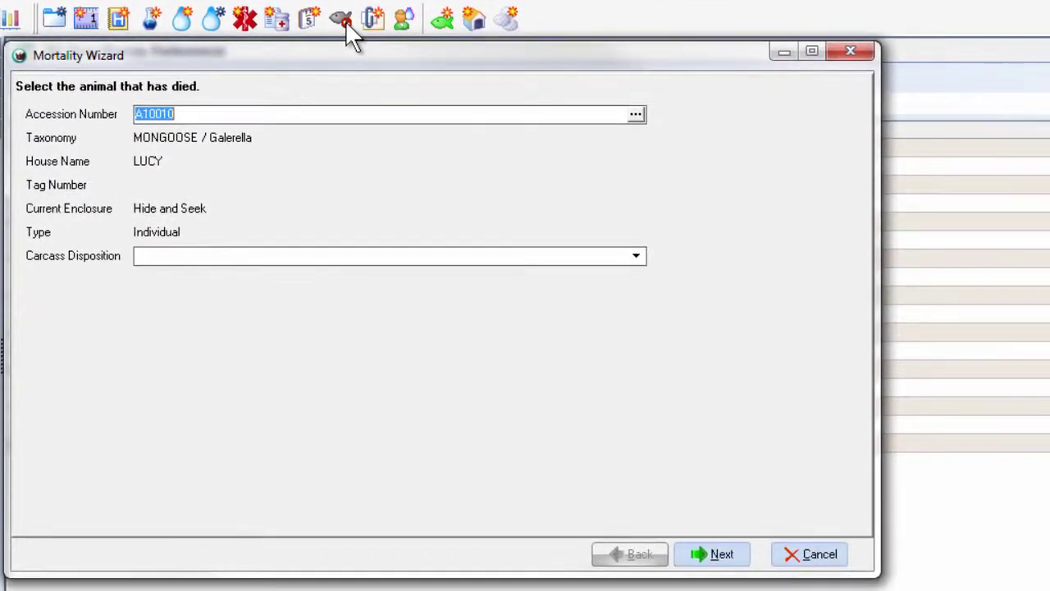
pyautogui.write('fish01')
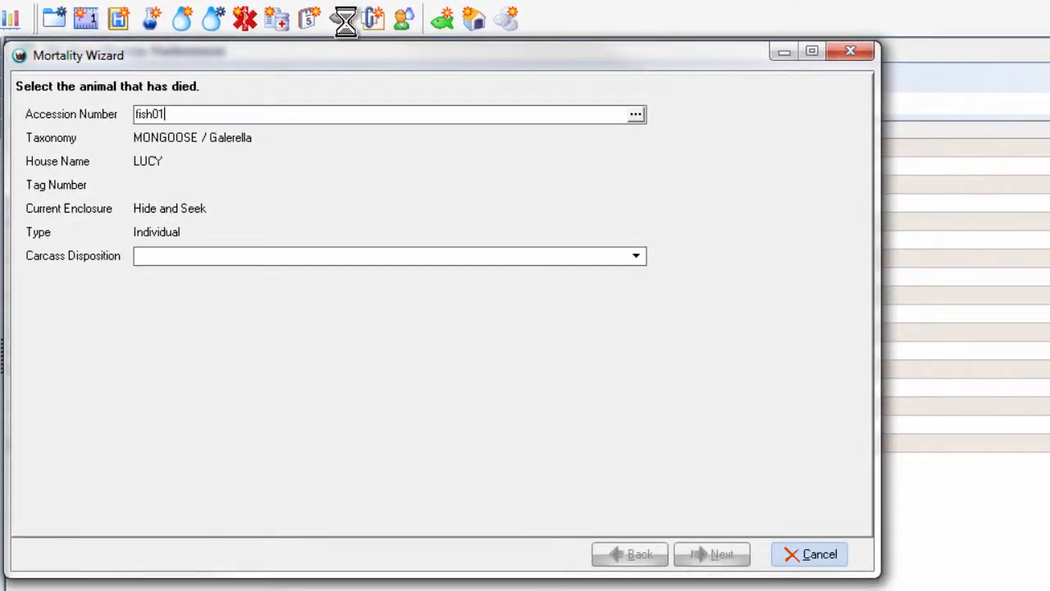
pyautogui.press('Return')
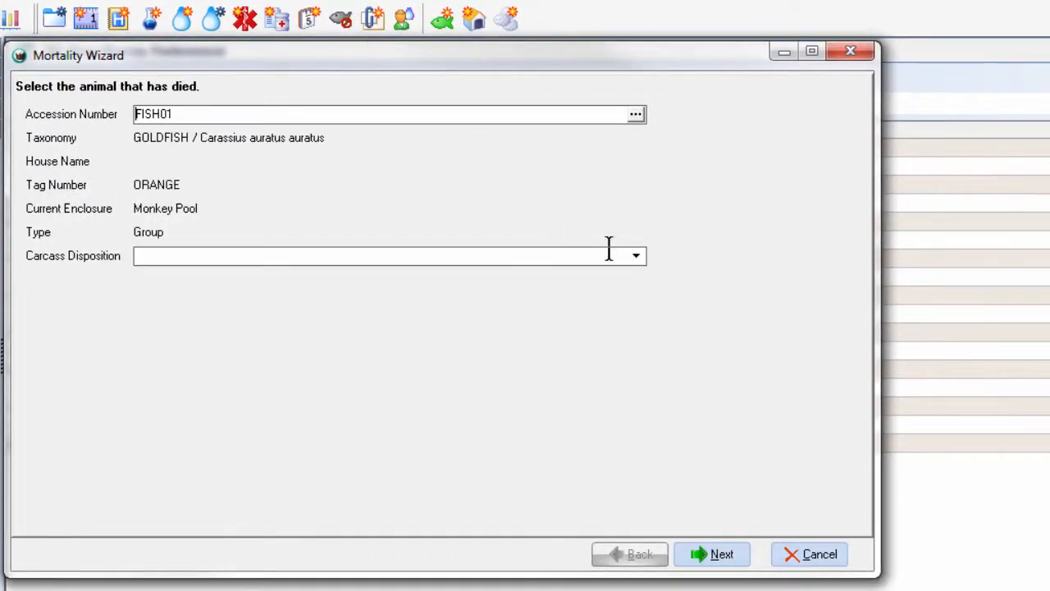
pyautogui.click(636, 262)
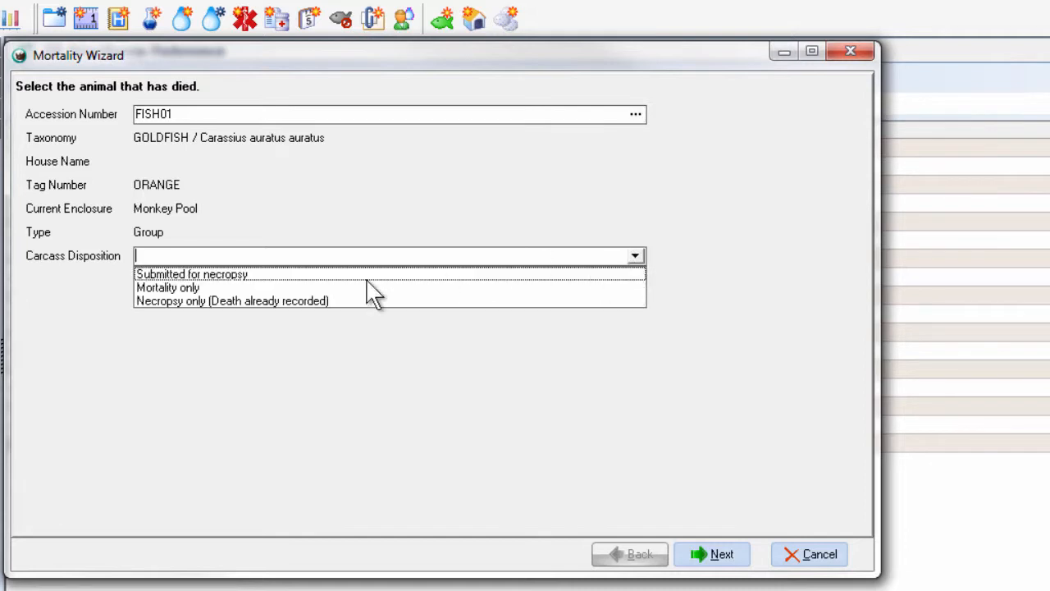
pyautogui.click(264, 276)
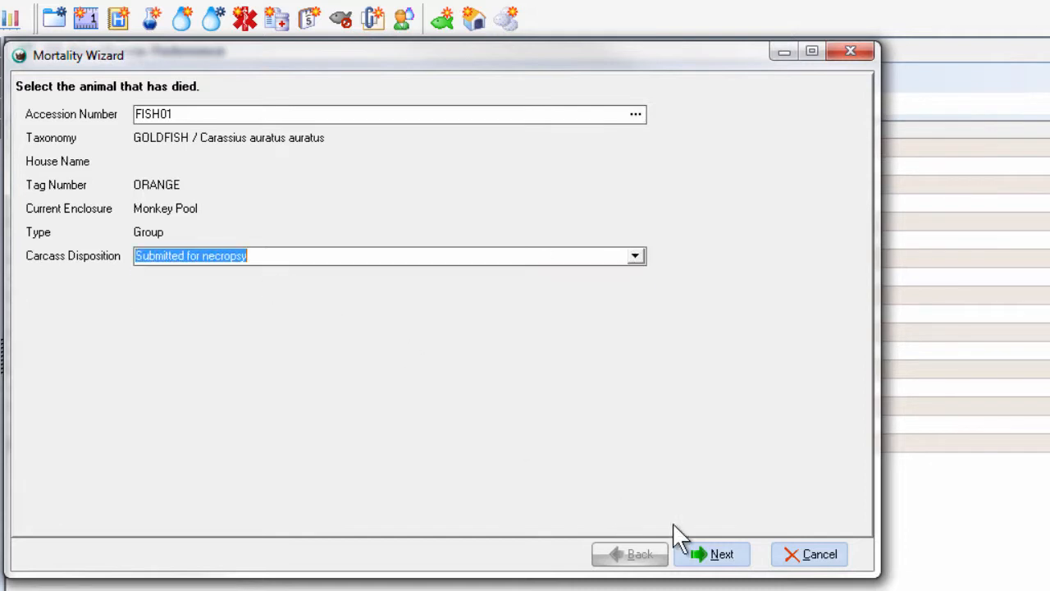
pyautogui.click(698, 558)
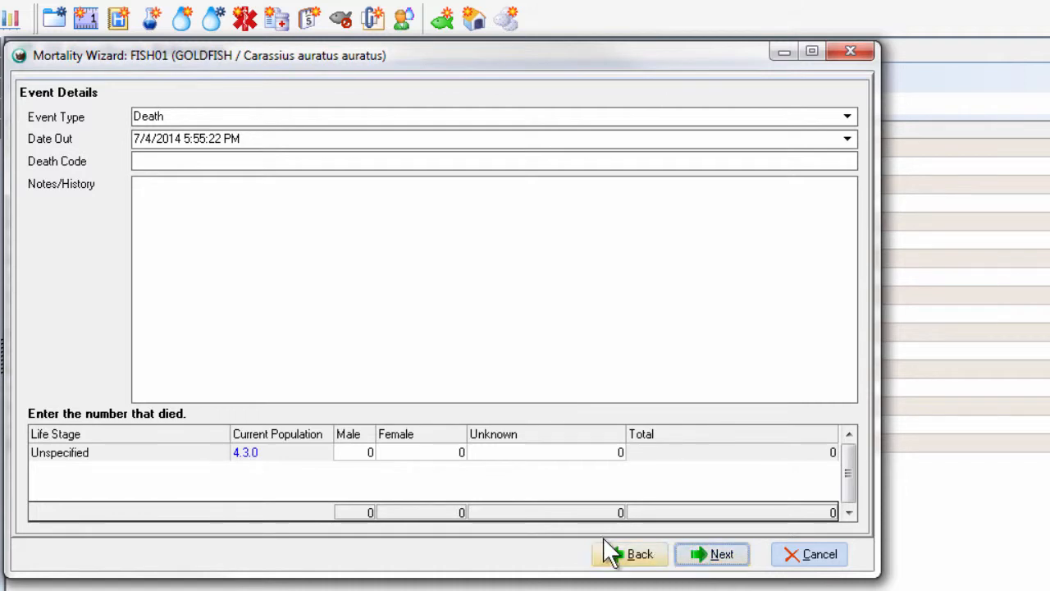
# Record 1 male death with death type foul play.
pyautogui.click(365, 453)
pyautogui.write('1')
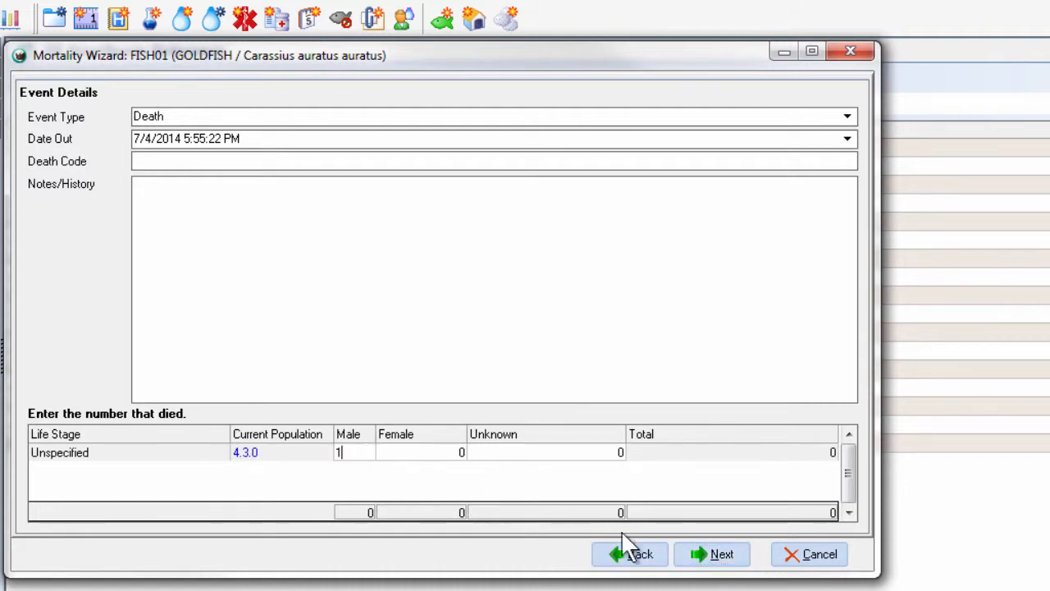
pyautogui.click(697, 558)
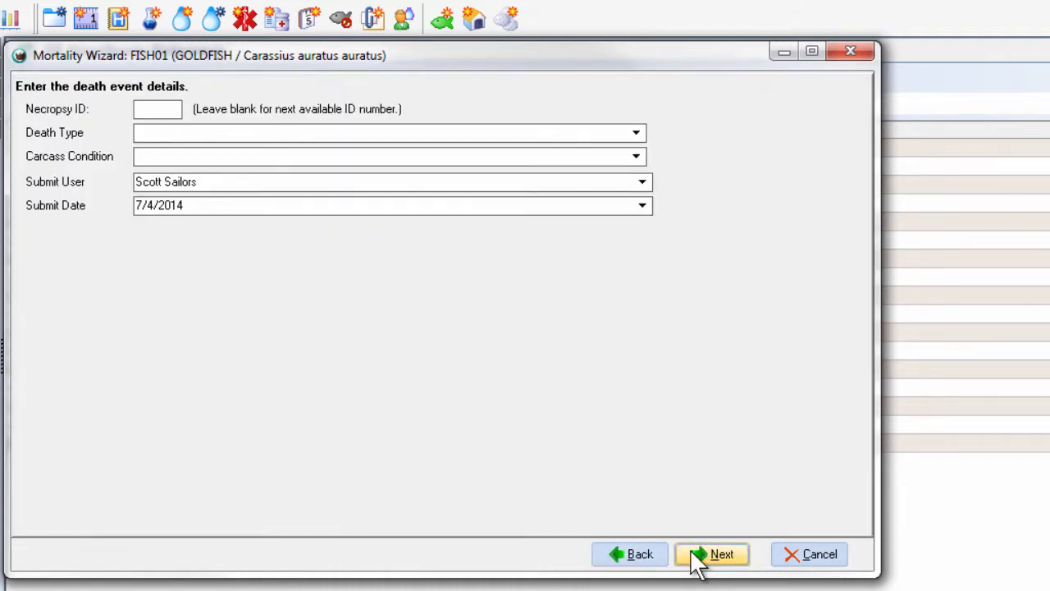
pyautogui.click(631, 135)
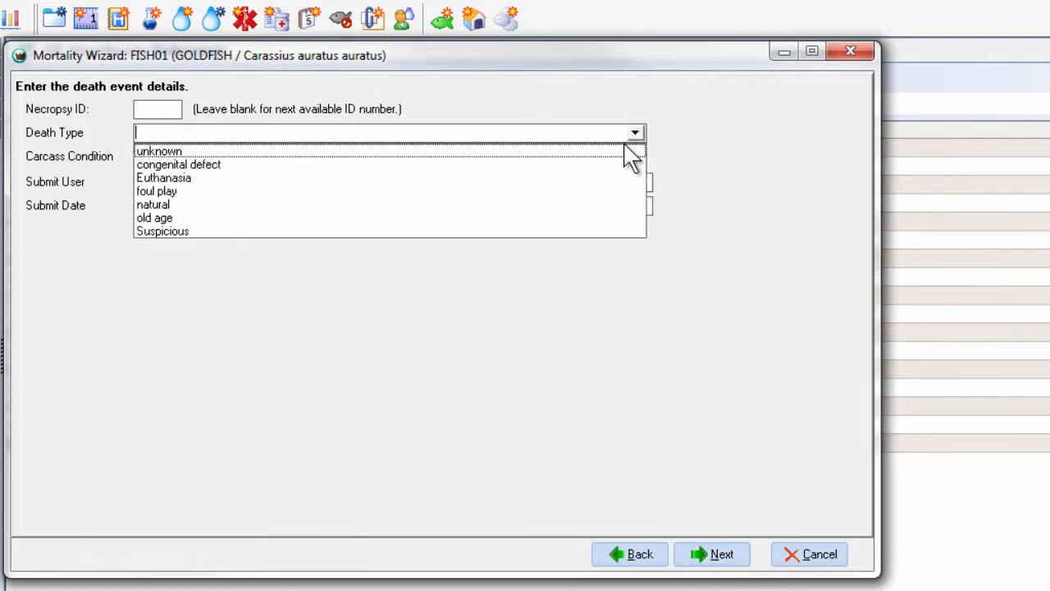
pyautogui.click(171, 191)
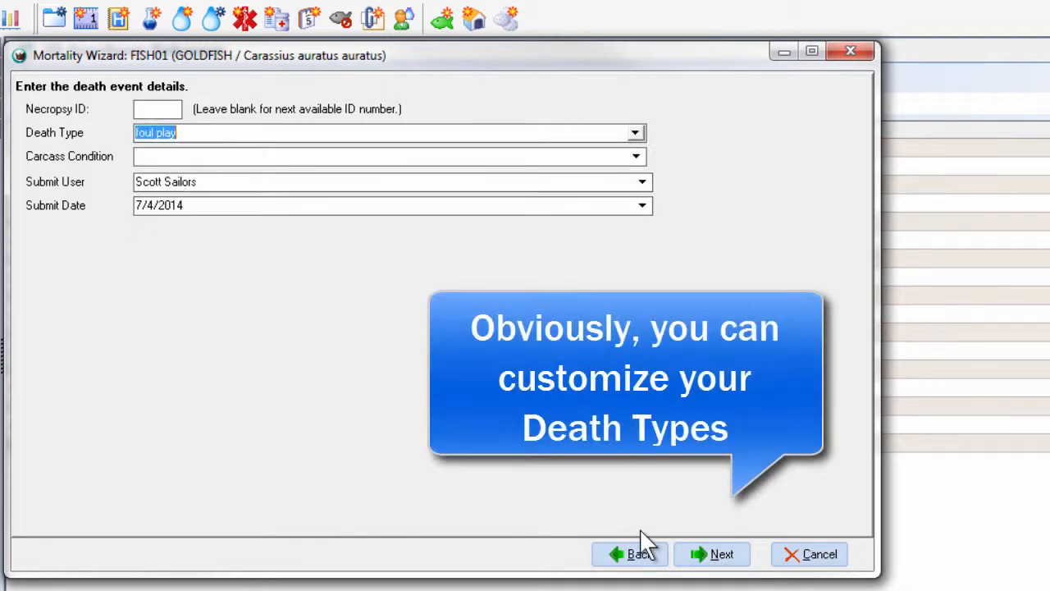
# Enter an estimated age of 2 years and save the mortality record.
pyautogui.click(705, 560)
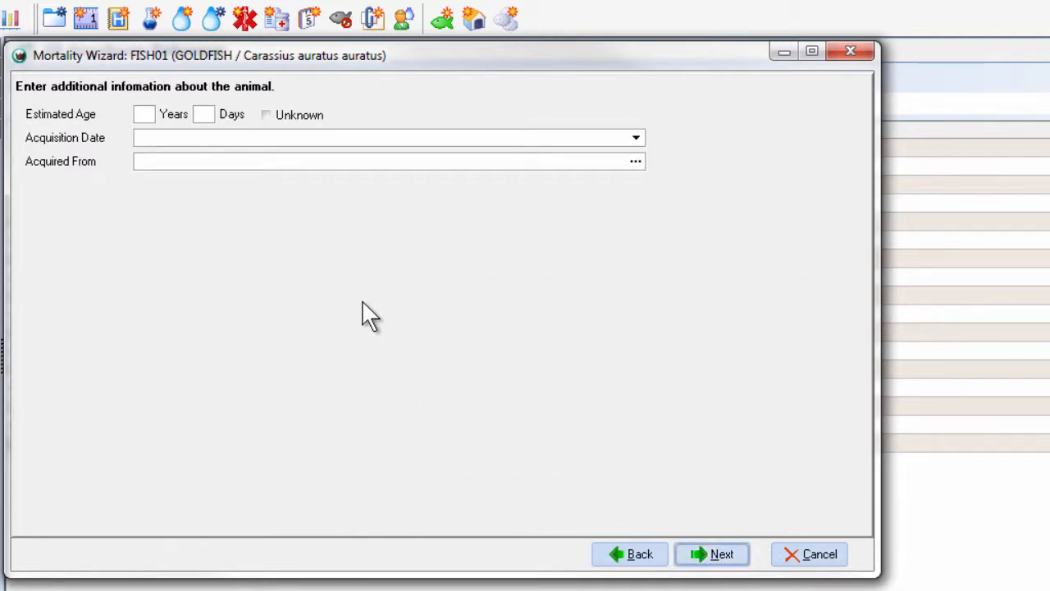
pyautogui.click(143, 115)
pyautogui.write('2')
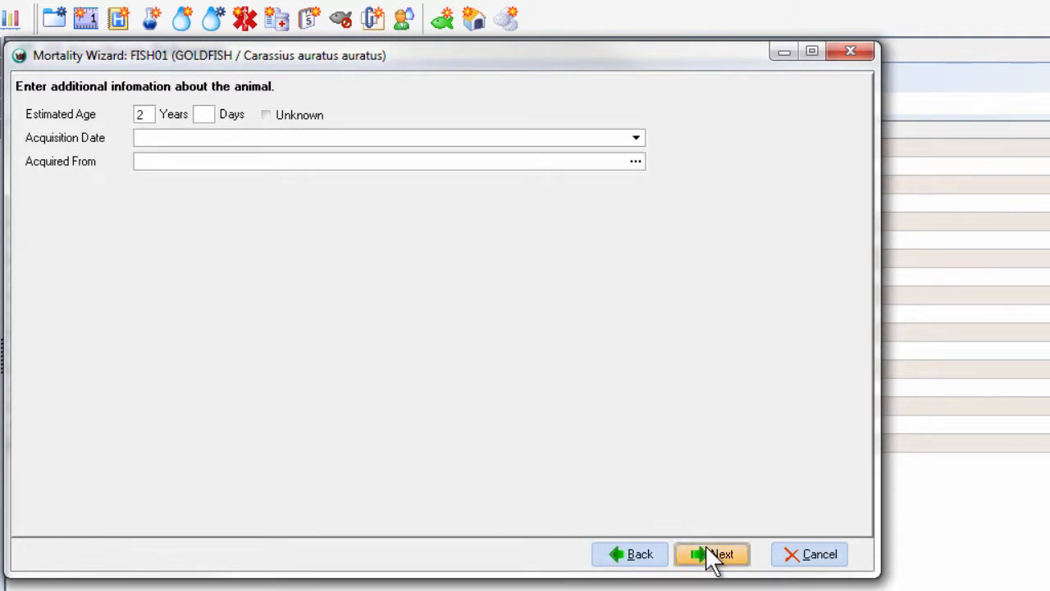
pyautogui.click(710, 558)
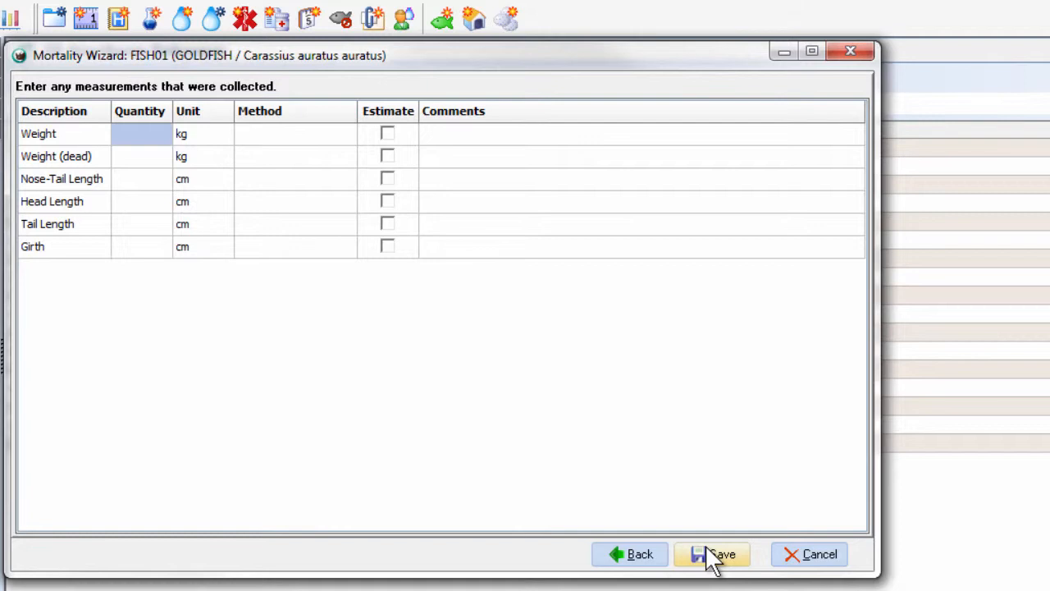
pyautogui.click(711, 557)
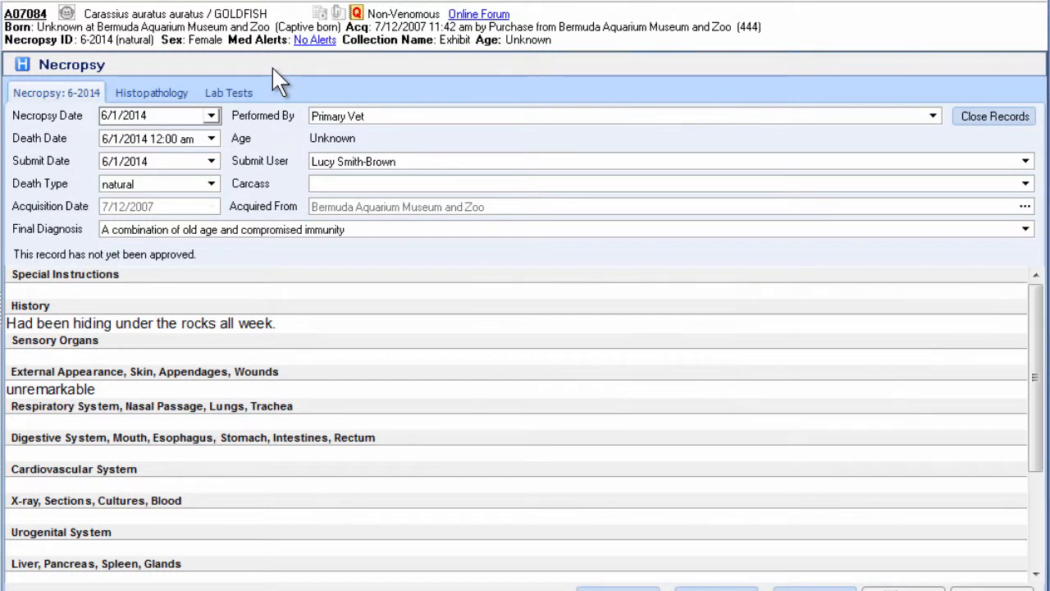
# View the histopathology findings and lab tests of necropsy 6-2014.
pyautogui.click(187, 89)
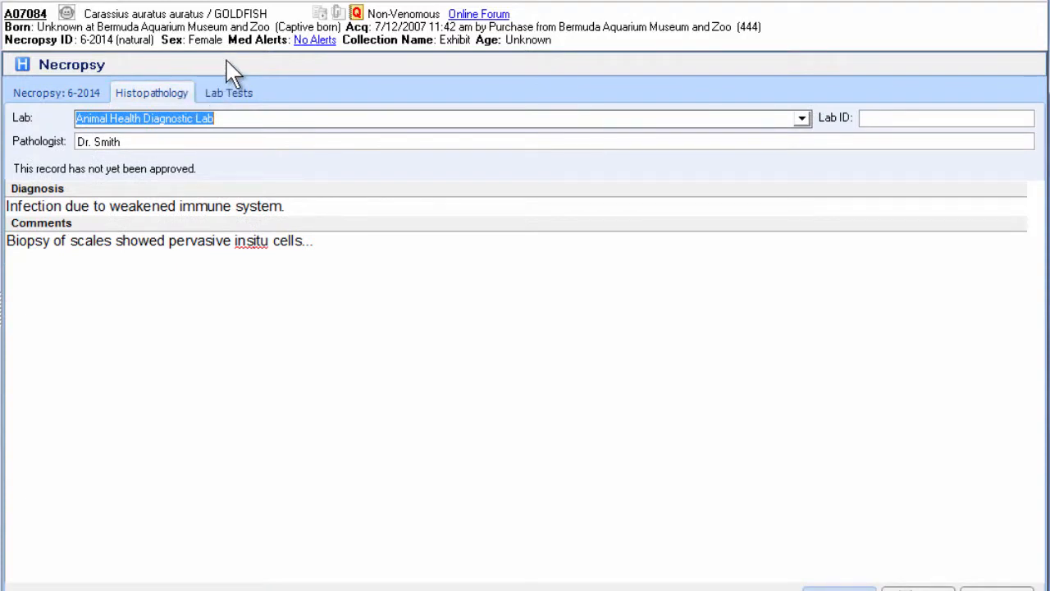
pyautogui.click(233, 103)
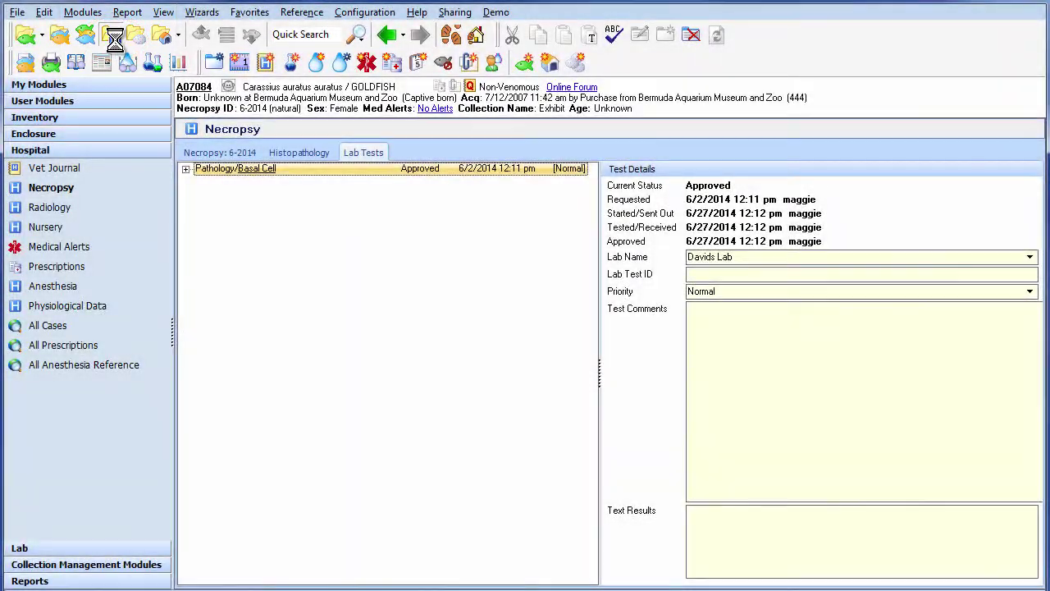
pyautogui.click(115, 38)
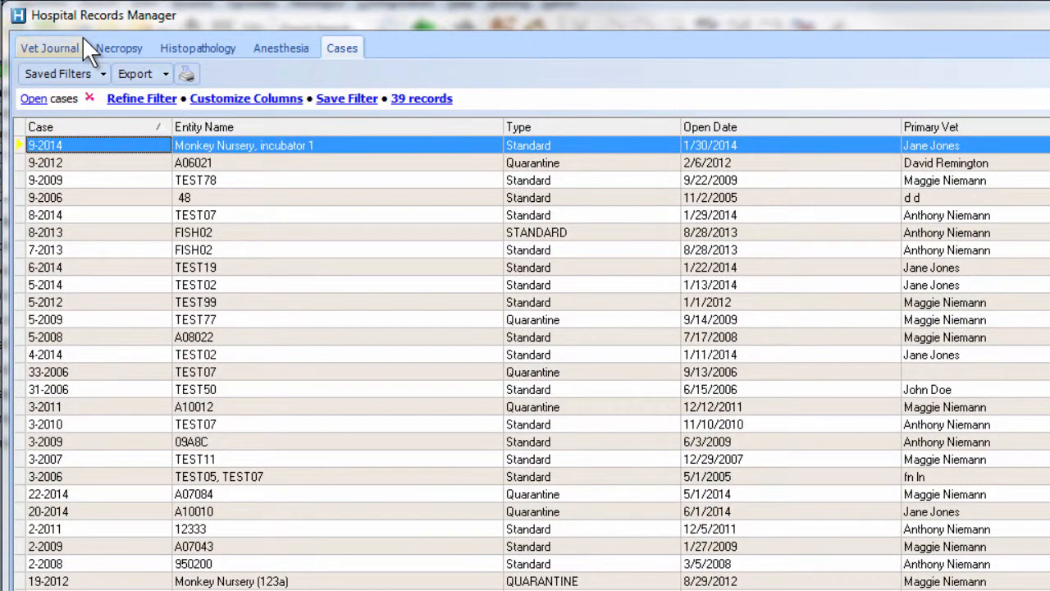
pyautogui.click(120, 45)
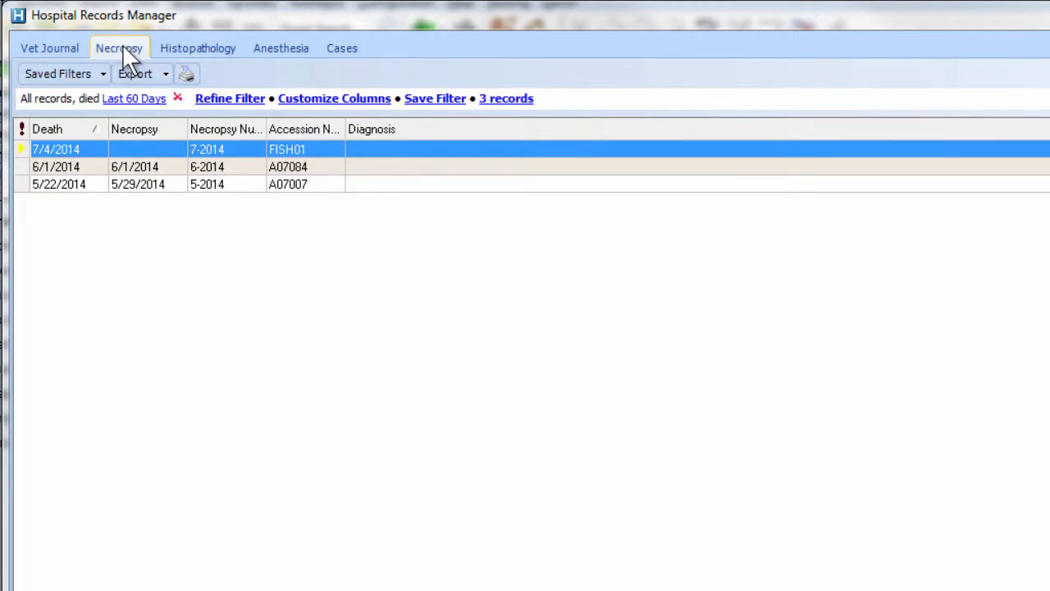
pyautogui.click(182, 45)
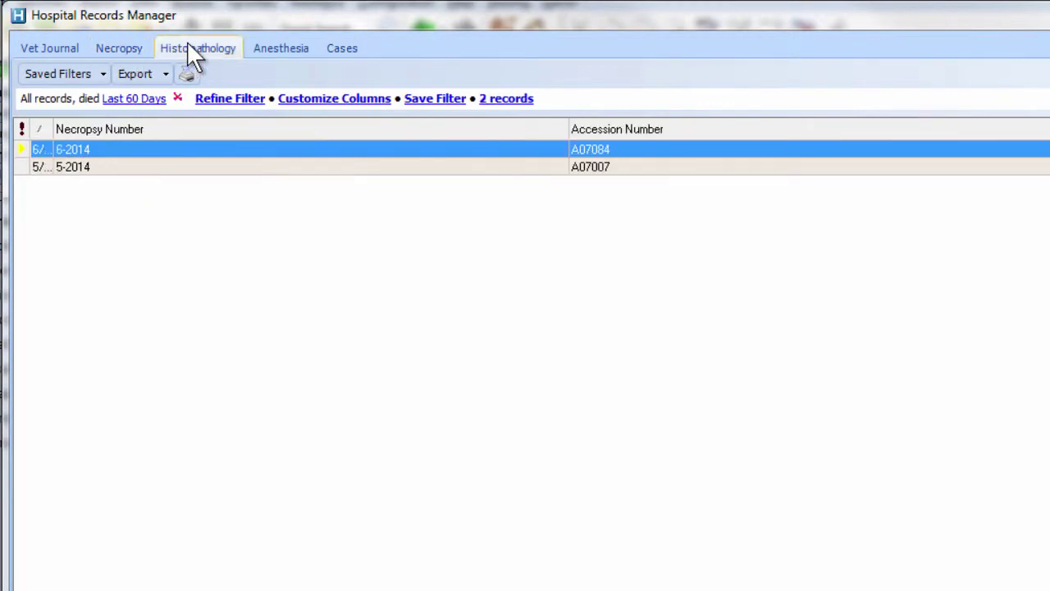
pyautogui.click(269, 46)
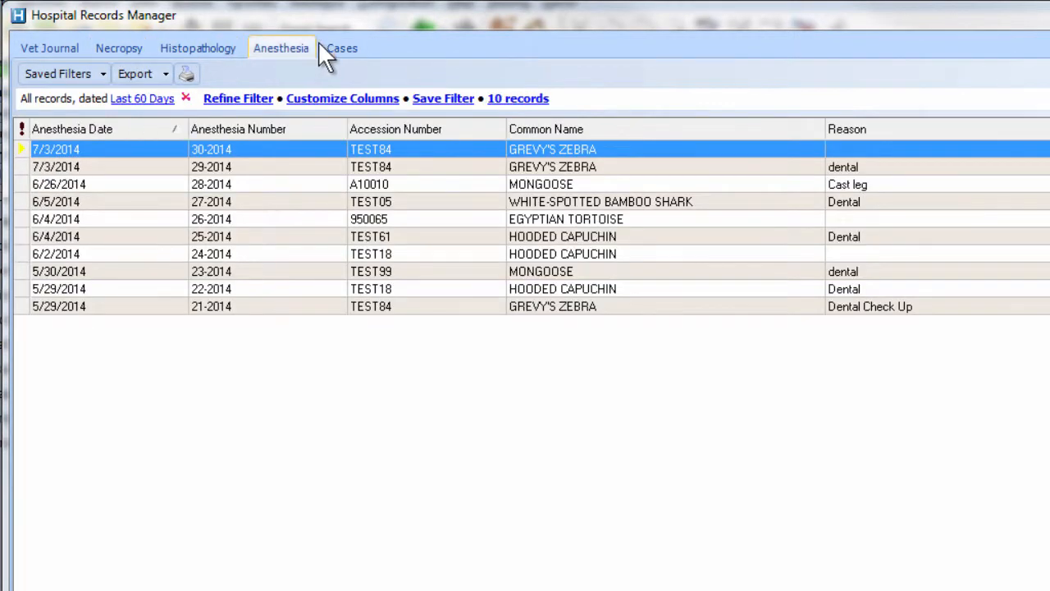
pyautogui.click(338, 51)
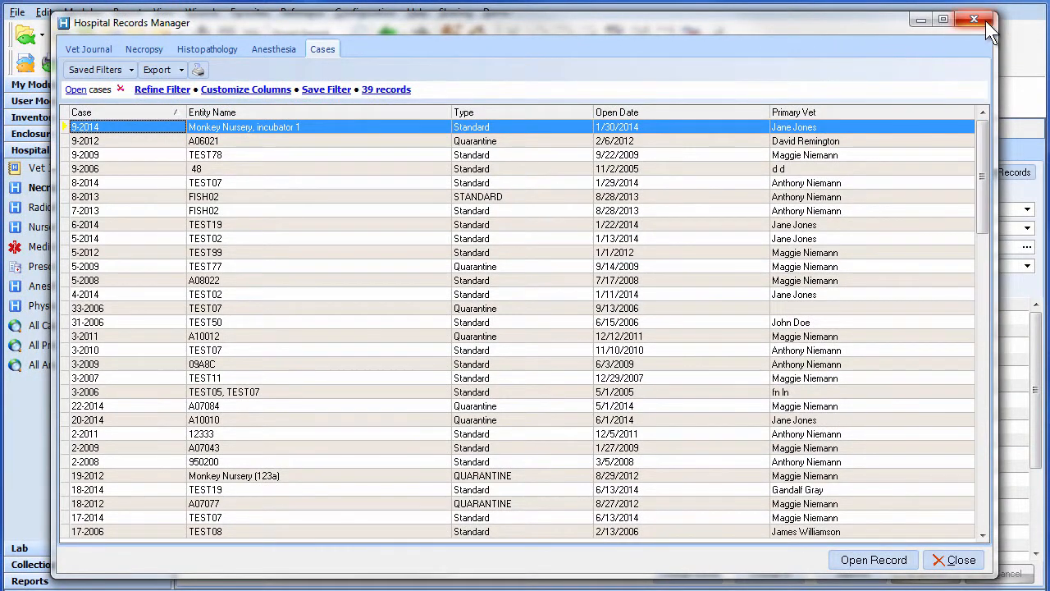
pyautogui.click(985, 23)
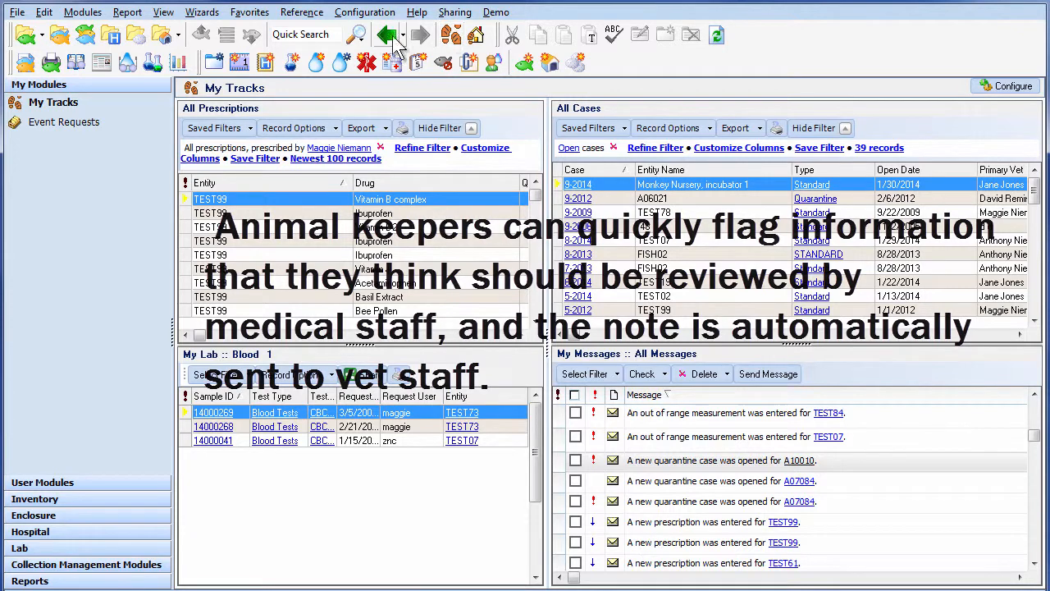
# Quick-search animal a10017, acknowledge its no-feeding alert, and expand the reports modules.
pyautogui.click(303, 34)
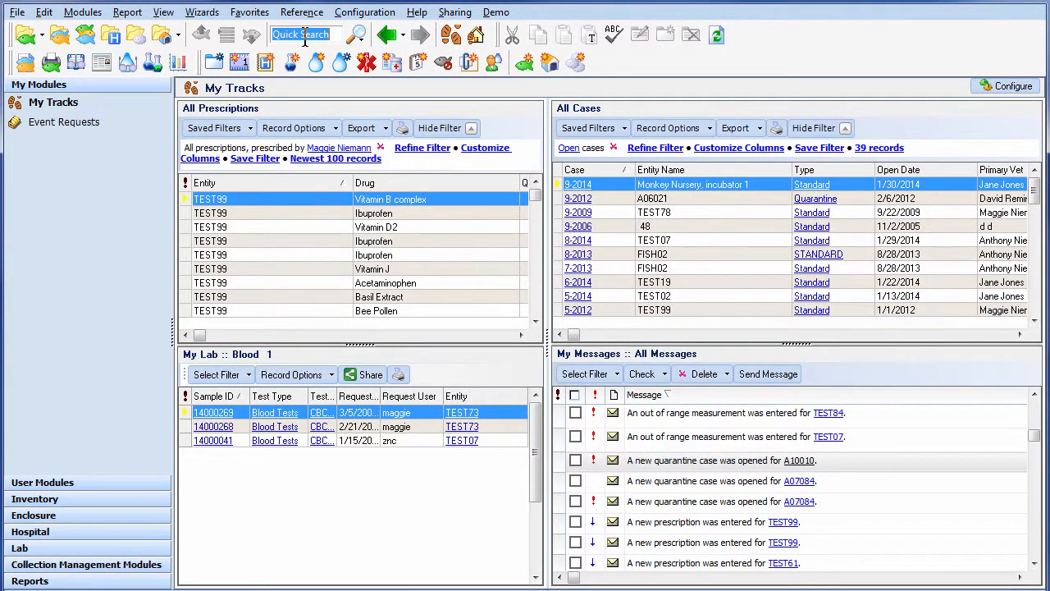
pyautogui.write('a10017')
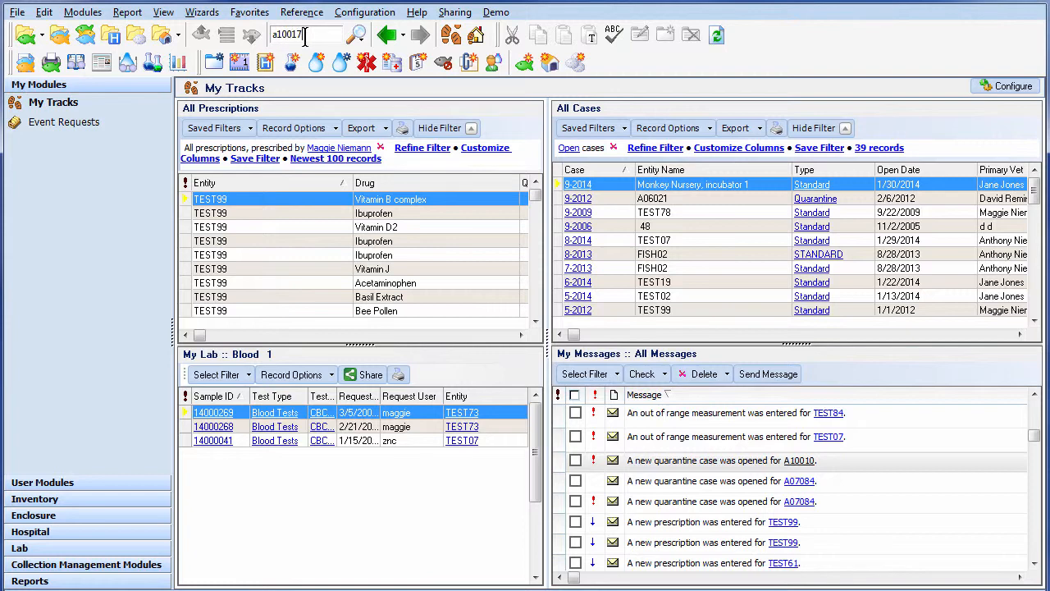
pyautogui.press('Return')
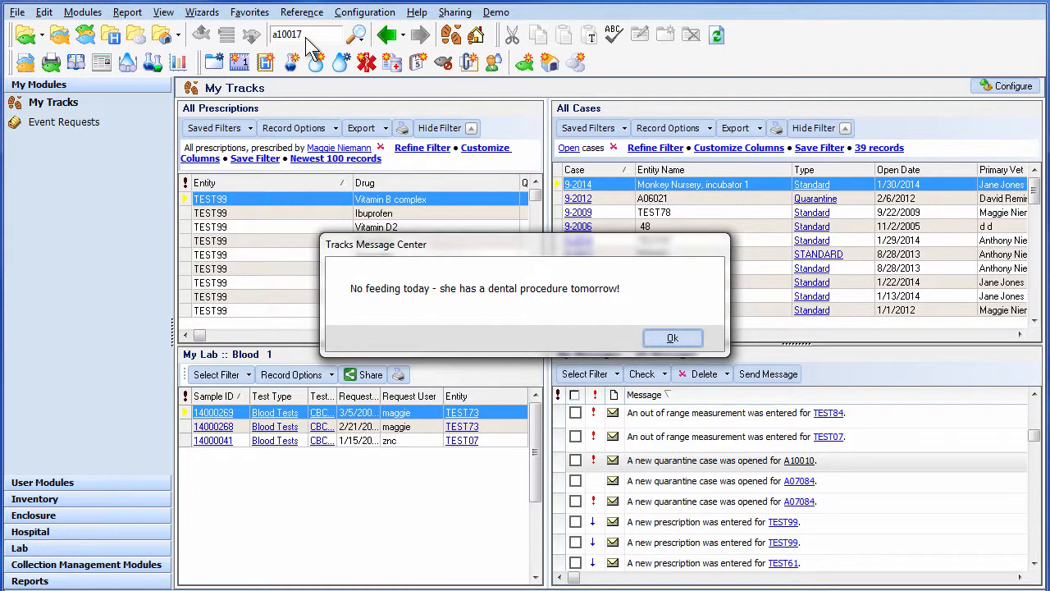
pyautogui.press('Return')
pyautogui.click(30, 580)
# Select the Vet Activity Summary Report in the Collection reports.
pyautogui.click(160, 238)
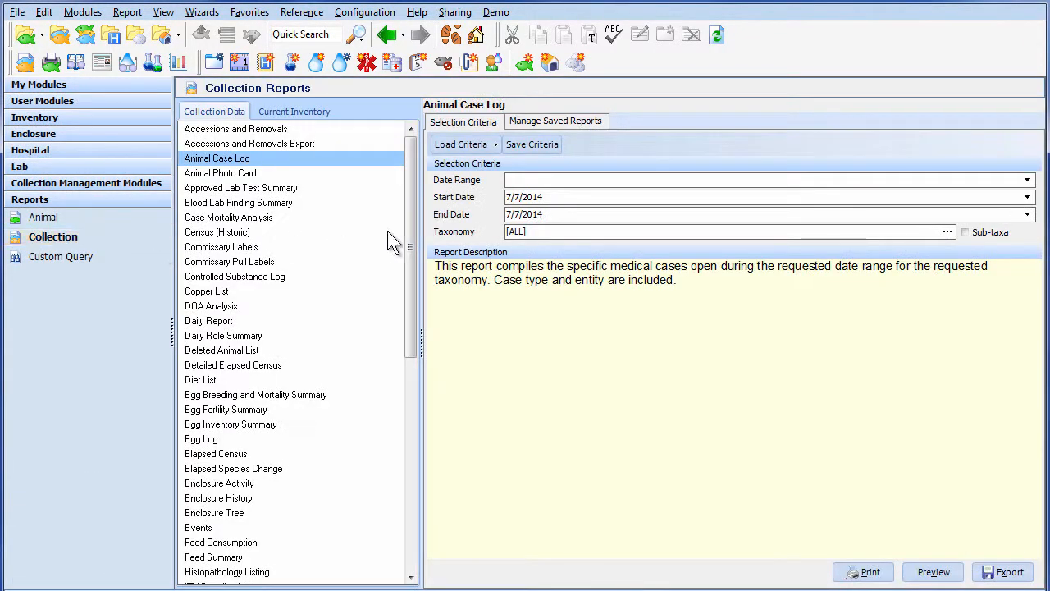
pyautogui.moveTo(405, 234); pyautogui.dragTo(398, 470)
pyautogui.click(293, 459)
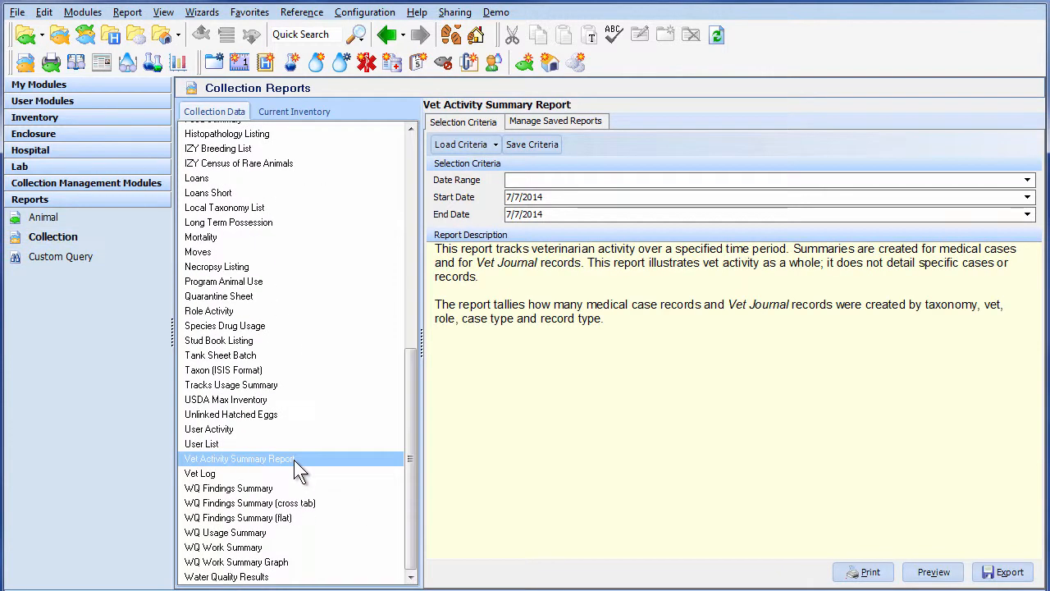